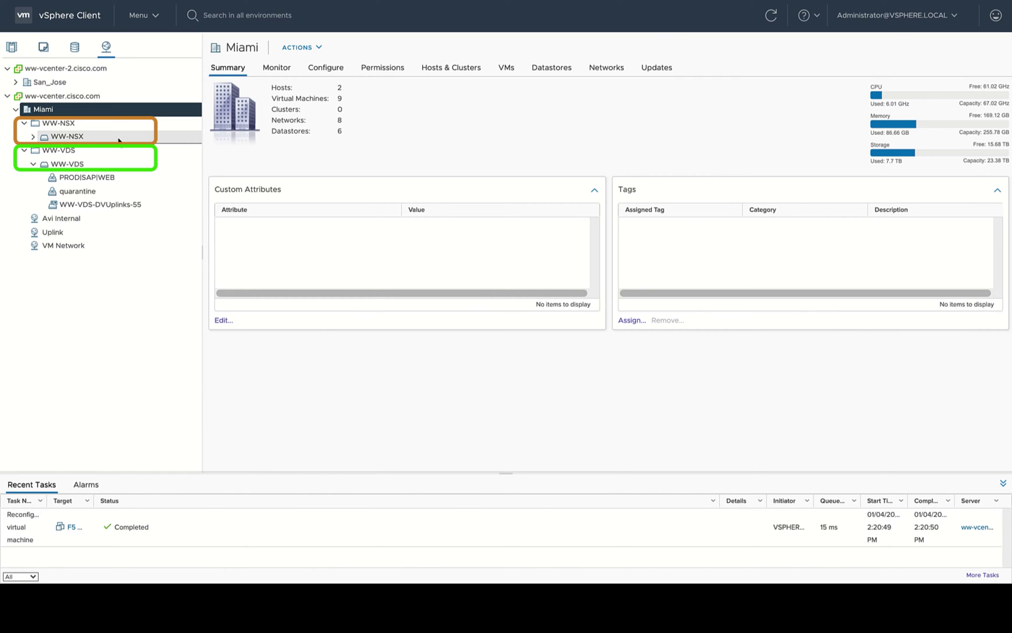
Review the hosts on WW-NSX and WW-VDS and the VMs on PROD|SAP|WEB.
{"action": "left_click", "coordinate": [118, 137]}
{"action": "left_click", "coordinate": [468, 67]}
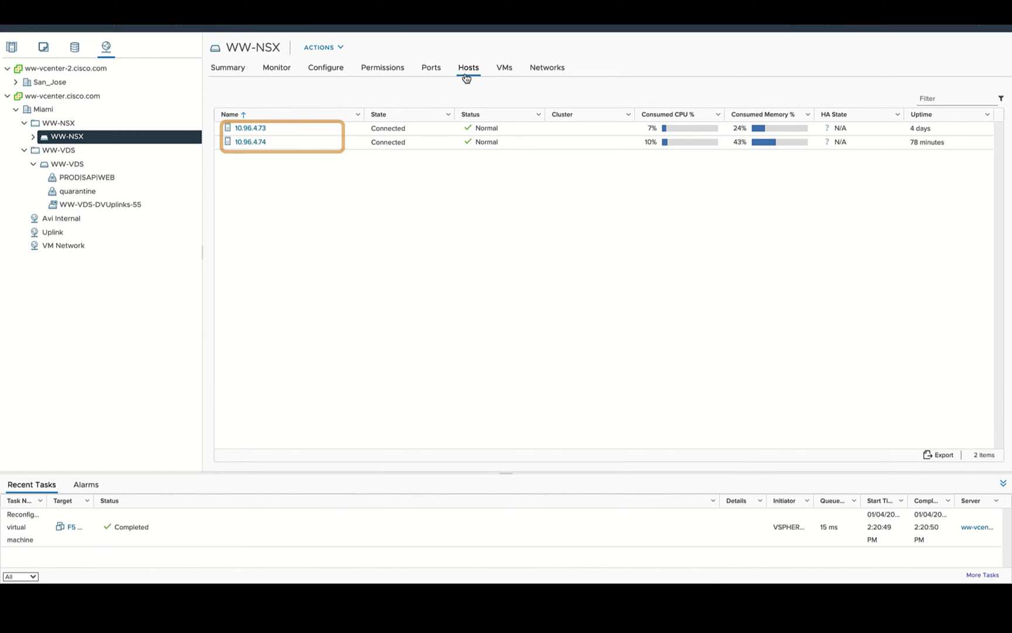
{"action": "left_click", "coordinate": [131, 169]}
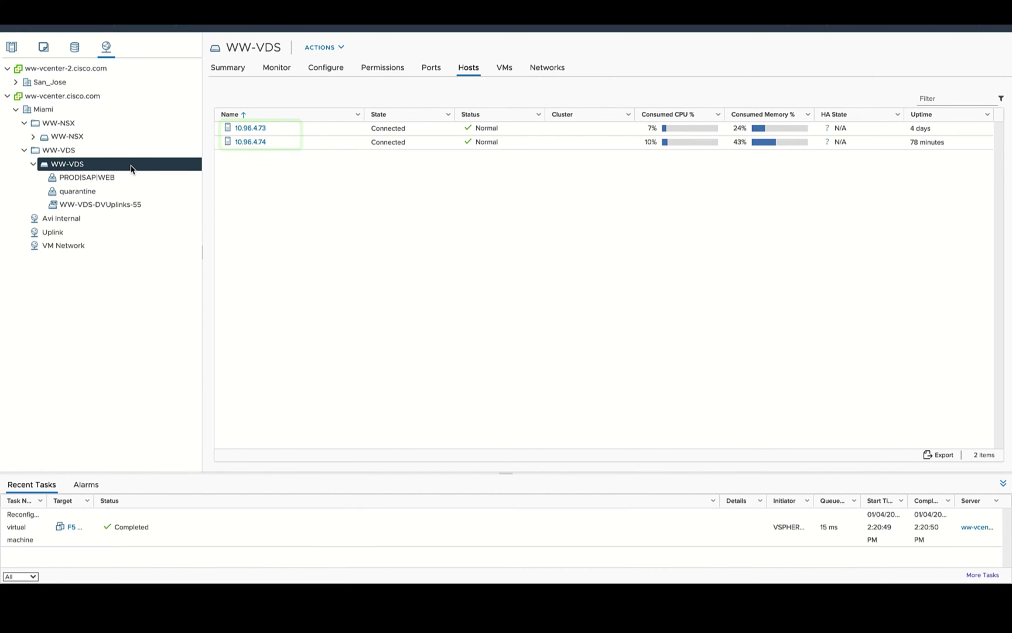
{"action": "key", "text": "Down"}
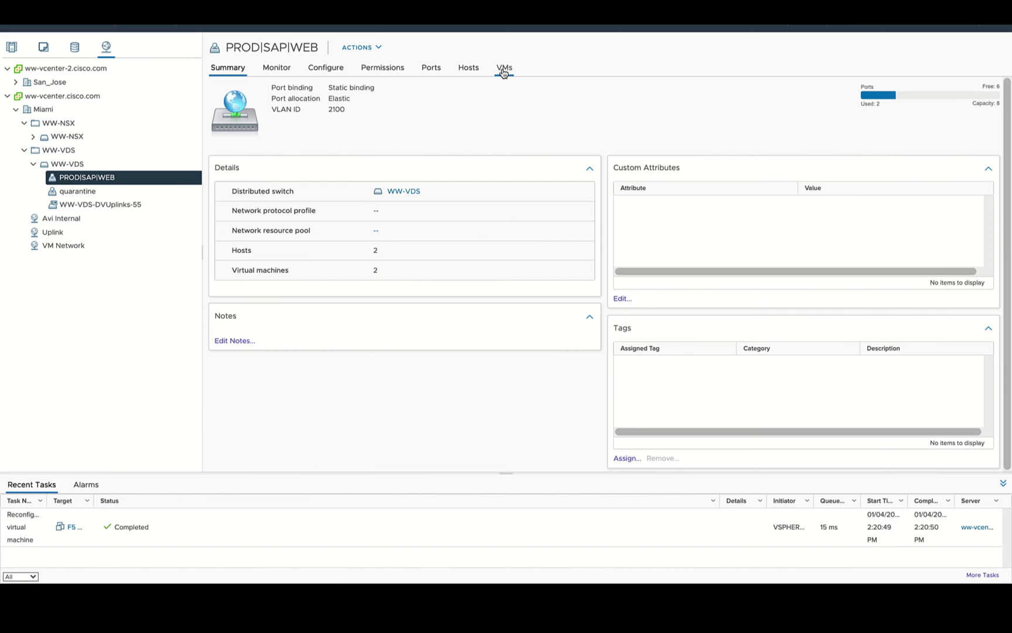
{"action": "left_click", "coordinate": [503, 69]}
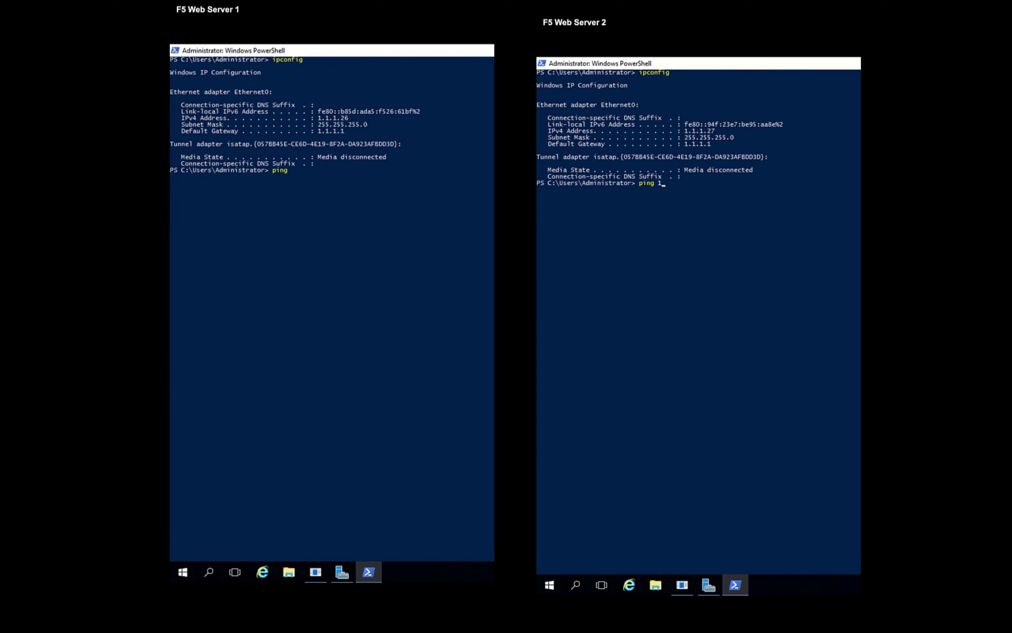
Run continuous pings to 1.1.1.26 and 1.1.1.27, then expand APIC's SAP application profile.
{"action": "type", "text": "-t"}
{"action": "key", "text": "Return"}
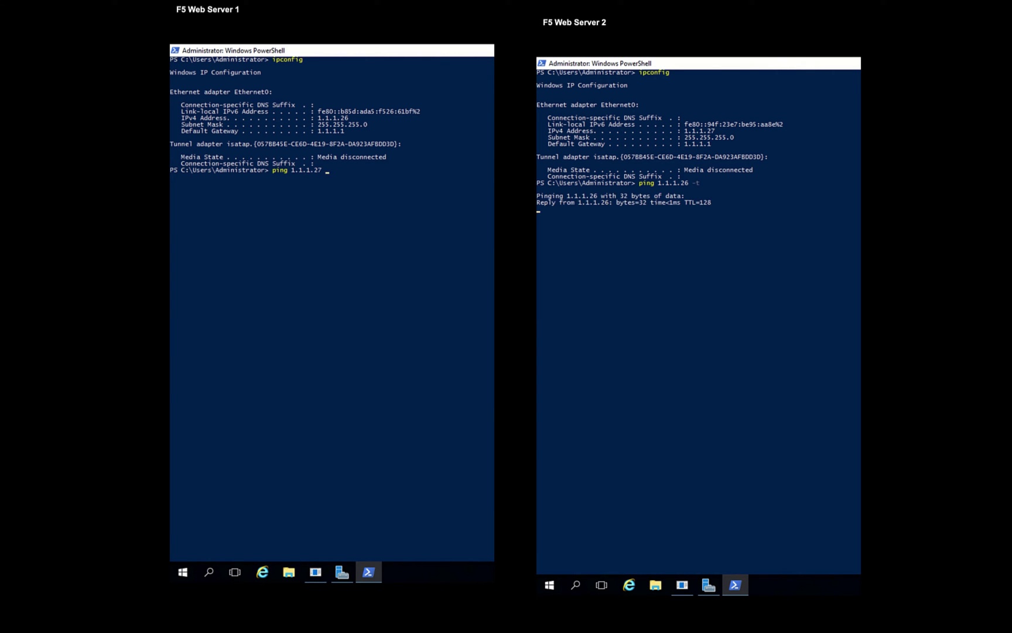
{"action": "key", "text": "Return"}
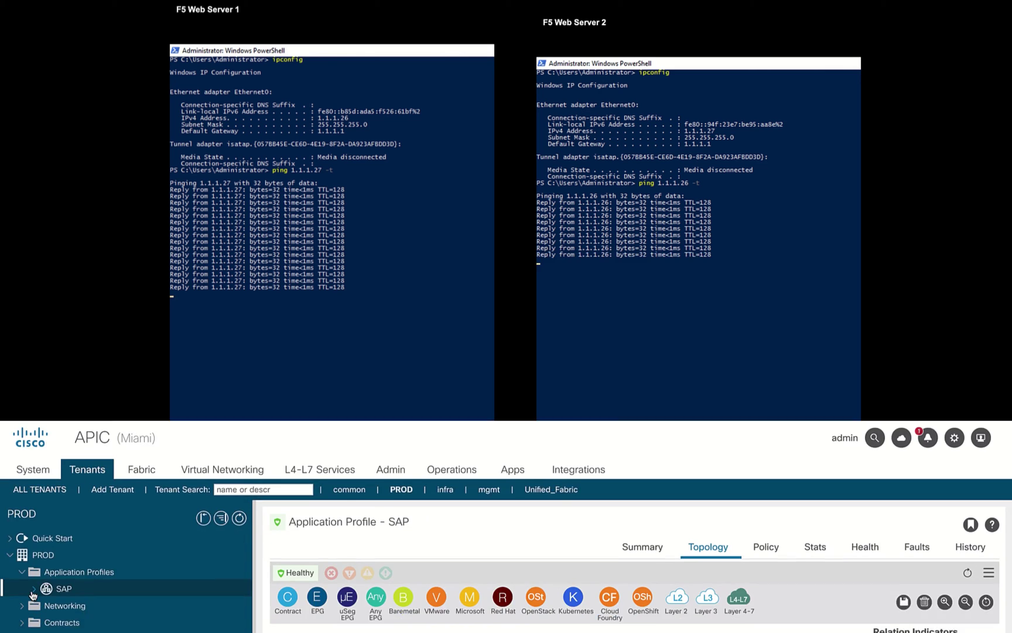
{"action": "left_click", "coordinate": [33, 589]}
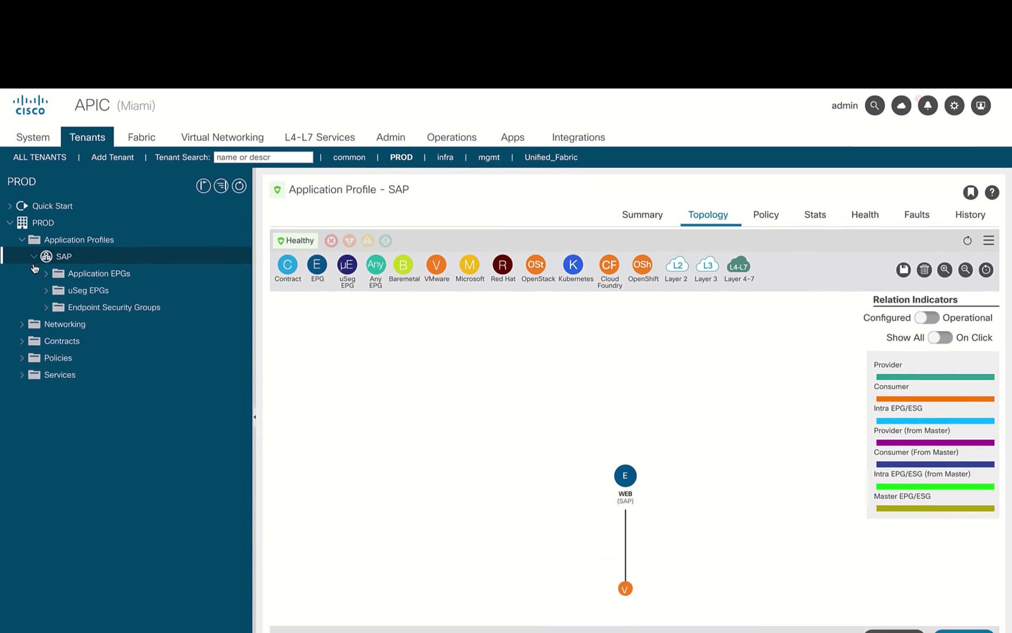
Check the WEB EPG's domains in APIC, then list NSX-T's three transport zones including NewTZ.
{"action": "left_click", "coordinate": [46, 184]}
{"action": "left_click", "coordinate": [58, 202]}
{"action": "left_click", "coordinate": [229, 220]}
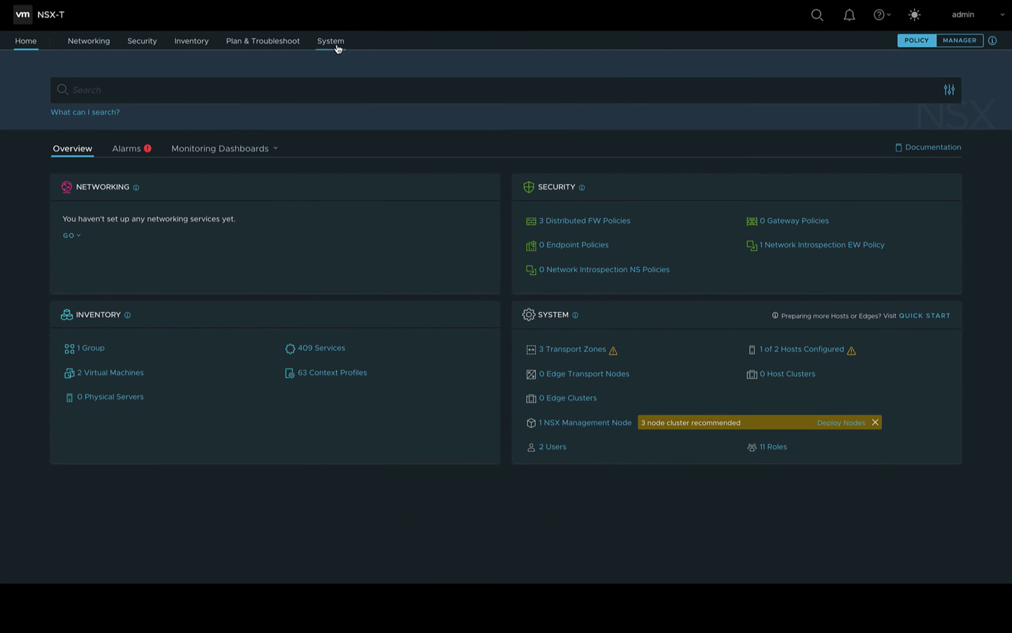
{"action": "left_click", "coordinate": [338, 49]}
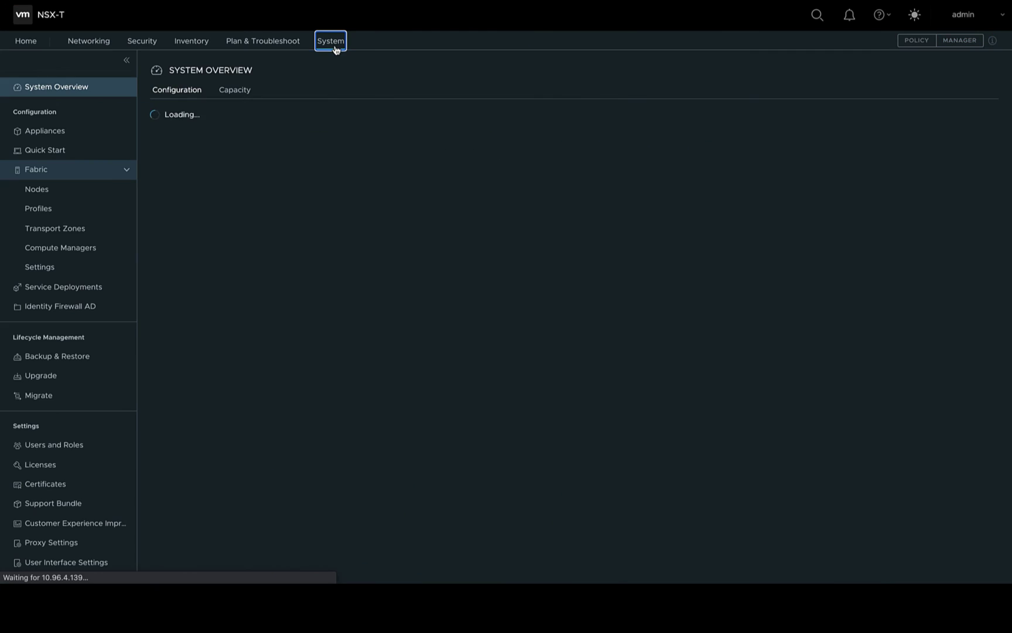
{"action": "left_click", "coordinate": [99, 229]}
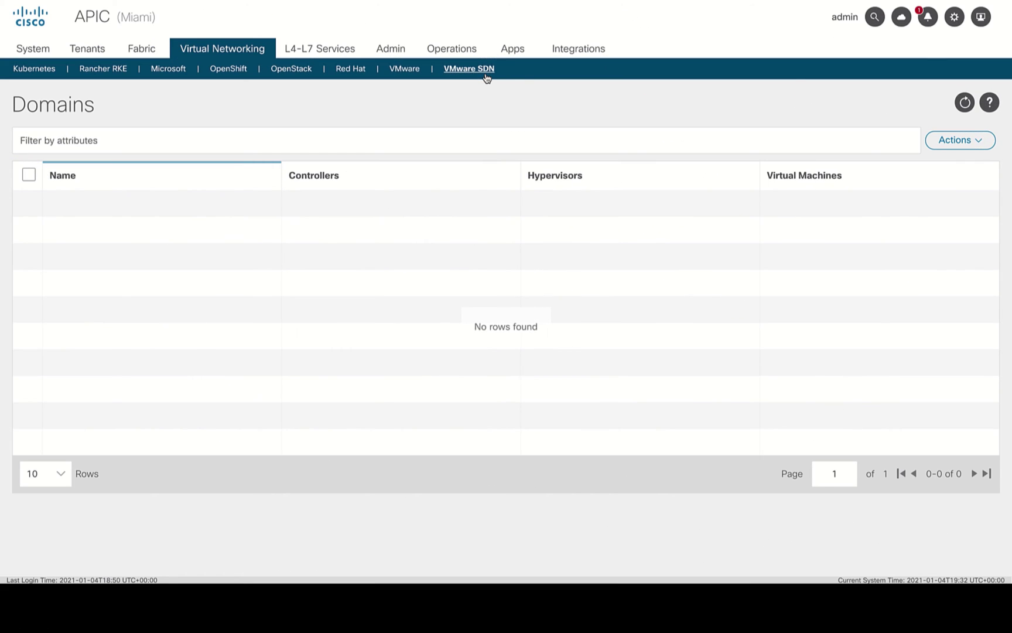
Start a new domain named ACI_NSX_VLAN_TZ and assign it the NSX_T_Pool VLAN pool.
{"action": "left_click", "coordinate": [975, 140]}
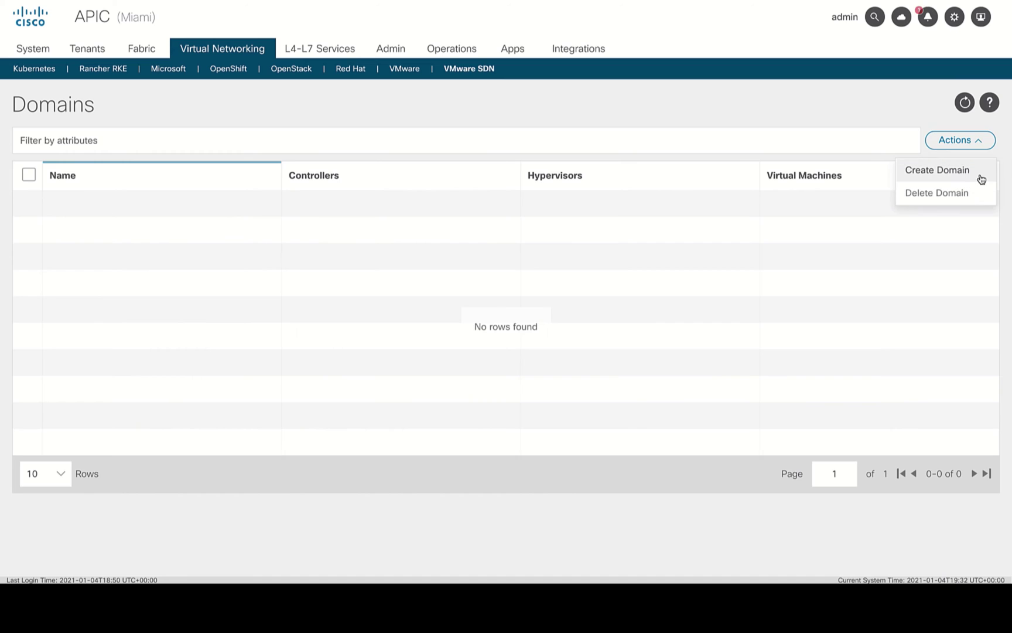
{"action": "left_click", "coordinate": [982, 178]}
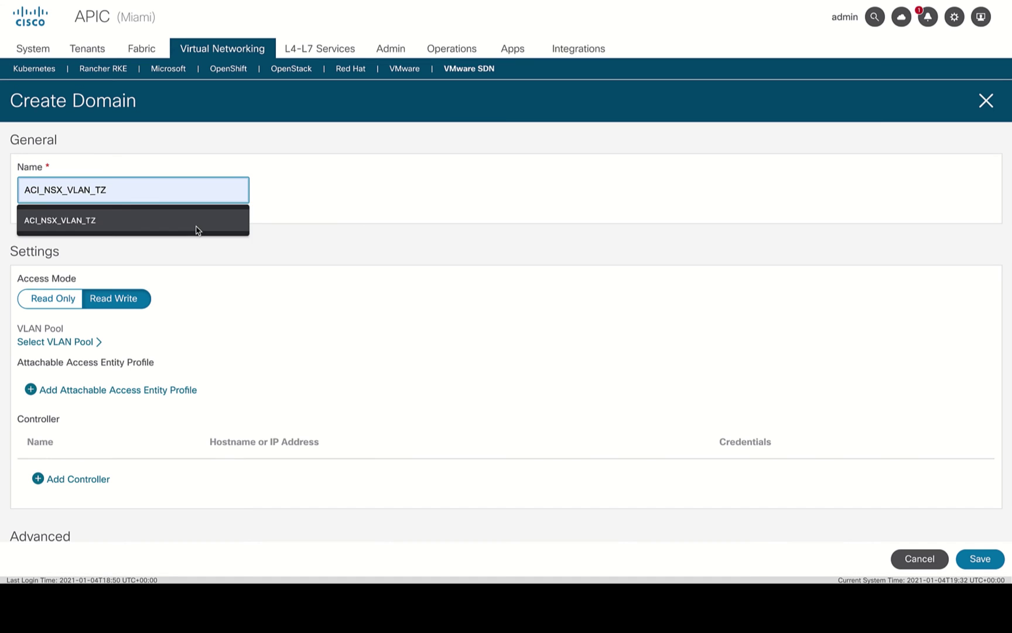
{"action": "left_click", "coordinate": [199, 229]}
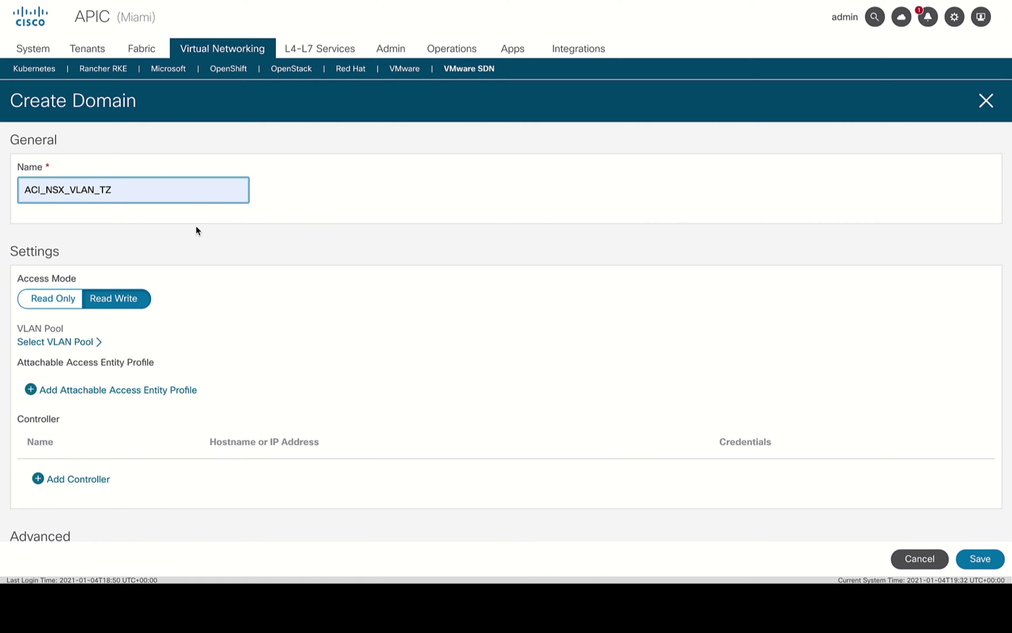
{"action": "left_click", "coordinate": [91, 344]}
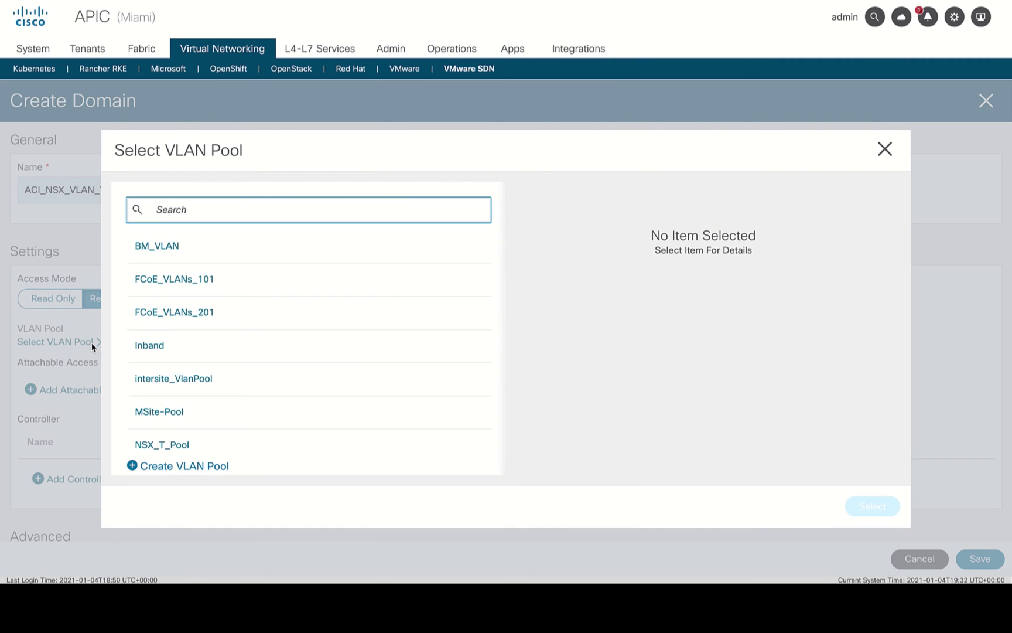
{"action": "scroll", "coordinate": [235, 305], "scroll_direction": "down", "scroll_amount": 2}
{"action": "left_click", "coordinate": [189, 419]}
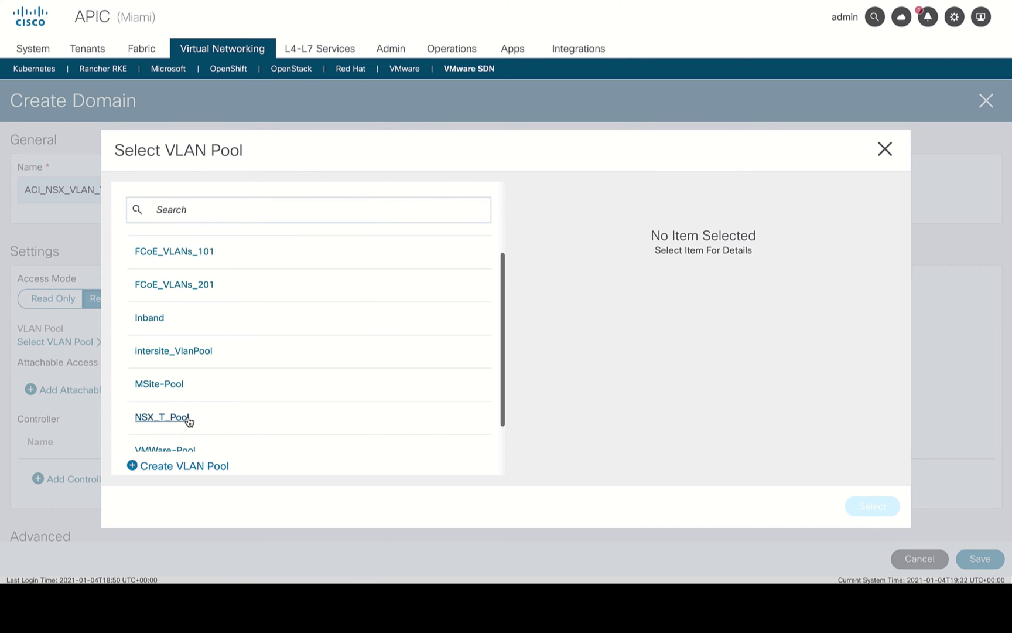
{"action": "left_click", "coordinate": [189, 420]}
{"action": "scroll", "coordinate": [685, 394], "scroll_direction": "down", "scroll_amount": 3}
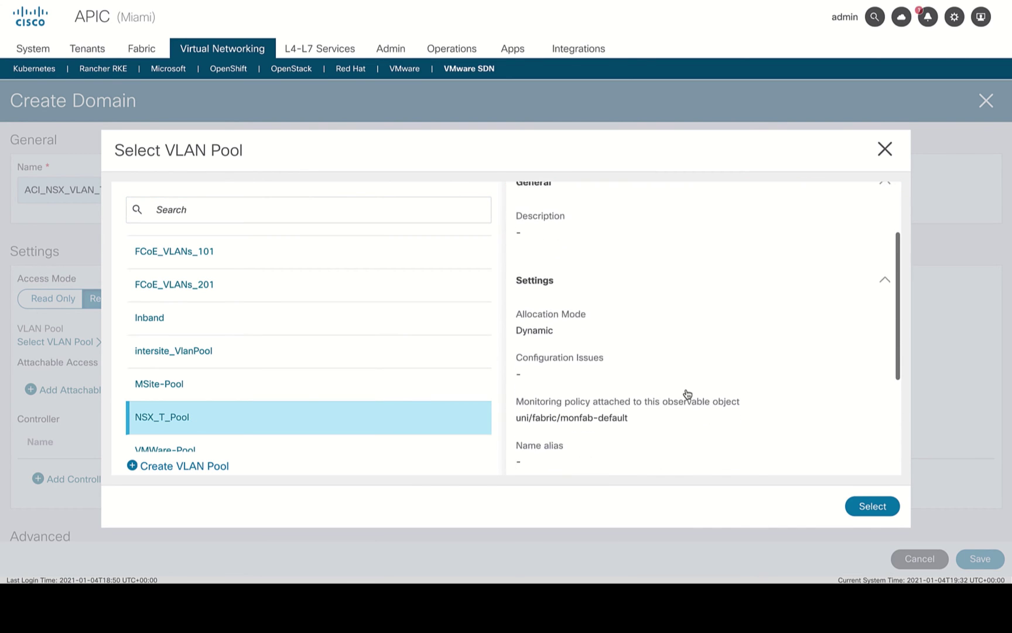
{"action": "scroll", "coordinate": [685, 394], "scroll_direction": "down", "scroll_amount": 3}
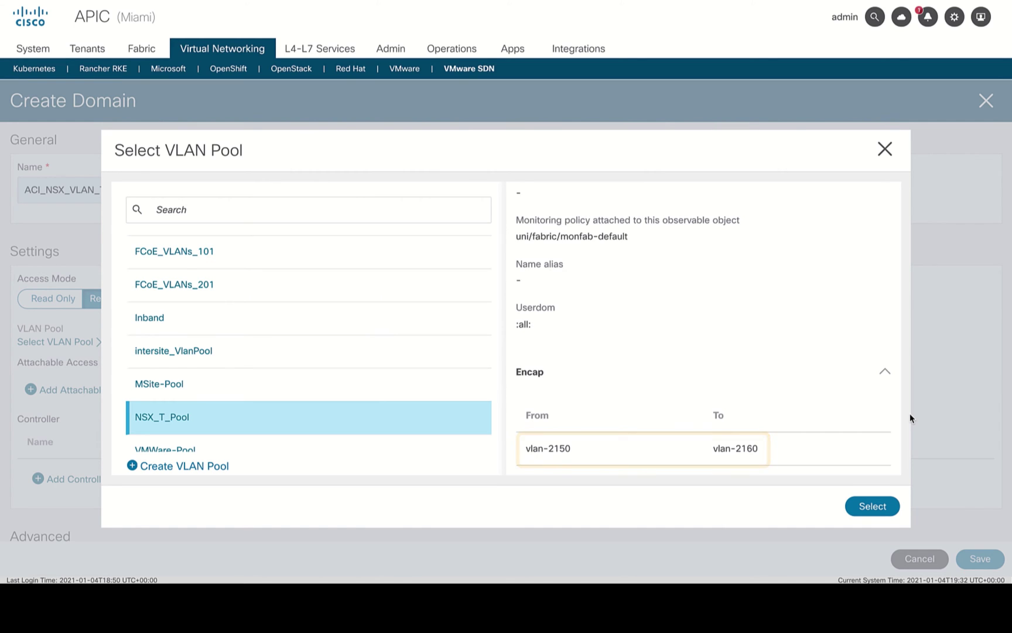
{"action": "left_click", "coordinate": [886, 510]}
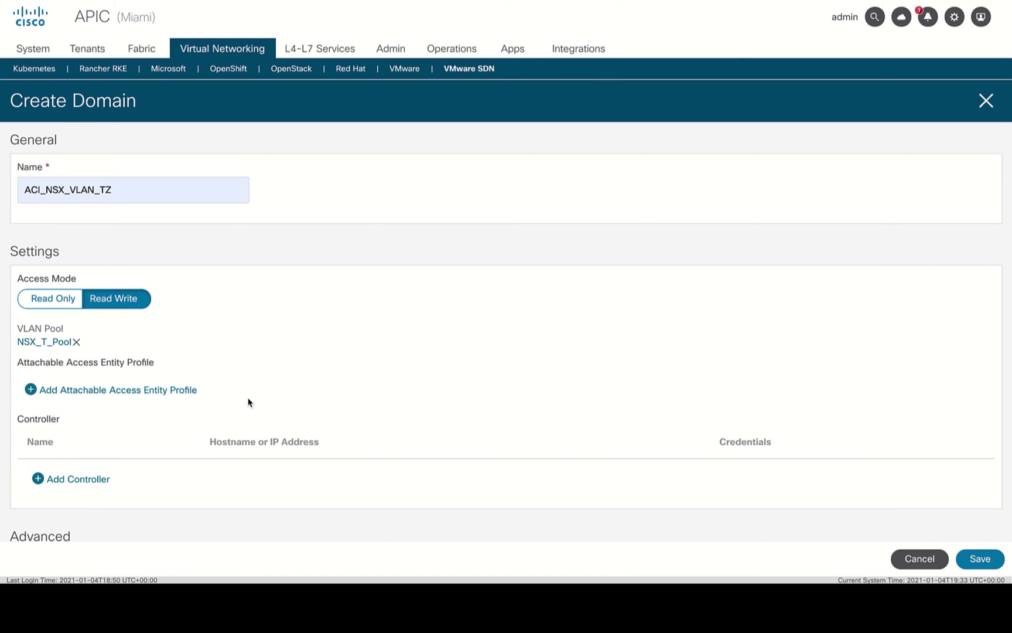
Attach the VMWare_FCoE access entity profile to the domain.
{"action": "left_click", "coordinate": [187, 392]}
{"action": "scroll", "coordinate": [264, 378], "scroll_direction": "down", "scroll_amount": 1}
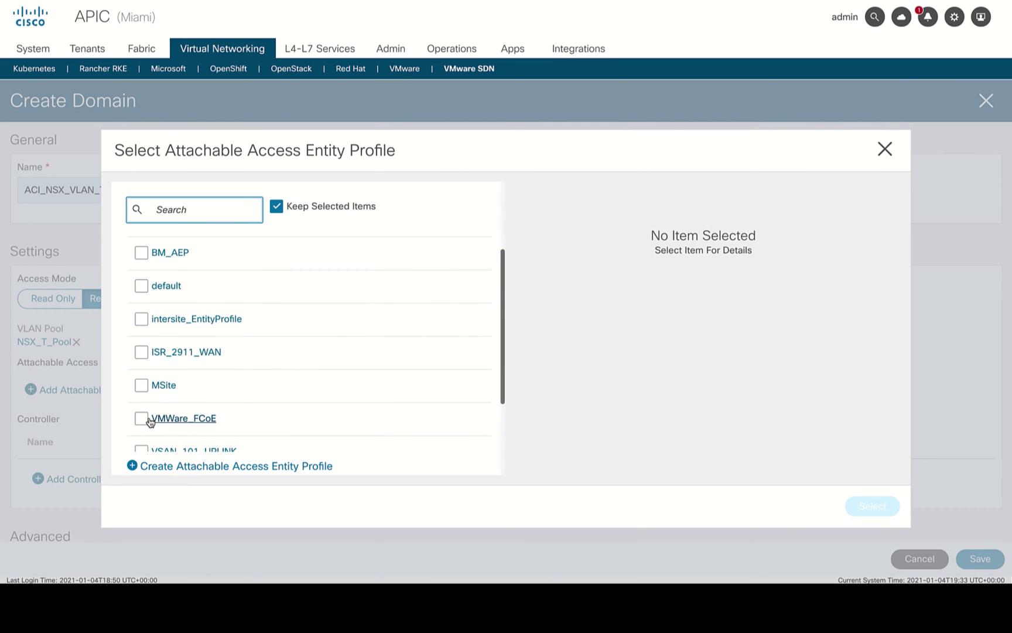
{"action": "left_click", "coordinate": [144, 418]}
{"action": "left_click", "coordinate": [885, 513]}
{"action": "scroll", "coordinate": [886, 514], "scroll_direction": "down", "scroll_amount": 3}
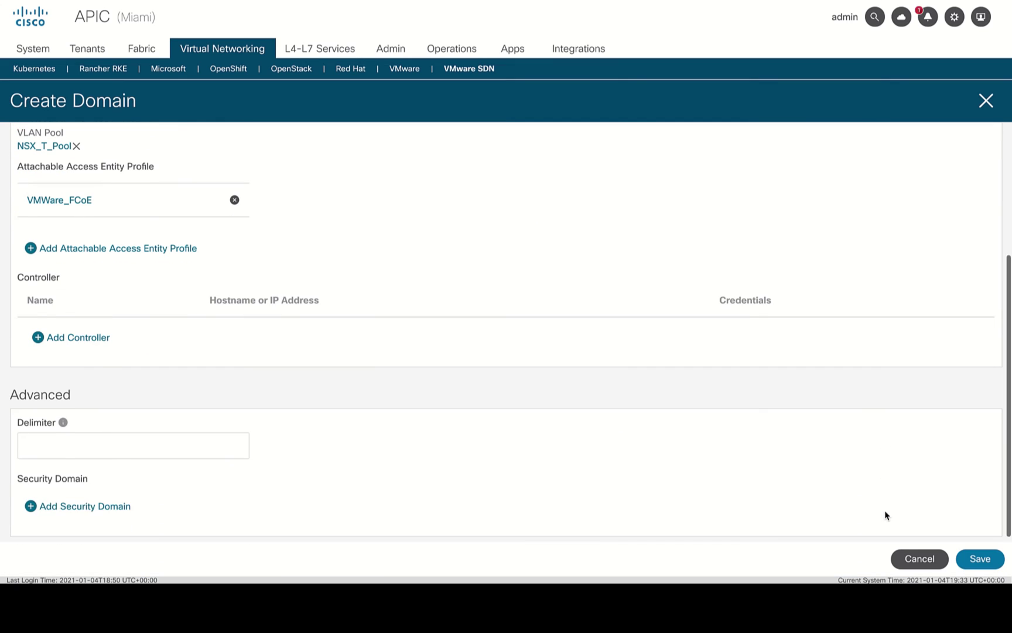
Add controller NSX-T_Manager at ww-nsx-t.cisco.com with new NSX_T admin credentials, and save the domain.
{"action": "left_click", "coordinate": [89, 339]}
{"action": "type", "text": "NSX-T_Manager"}
{"action": "key", "text": "Tab"}
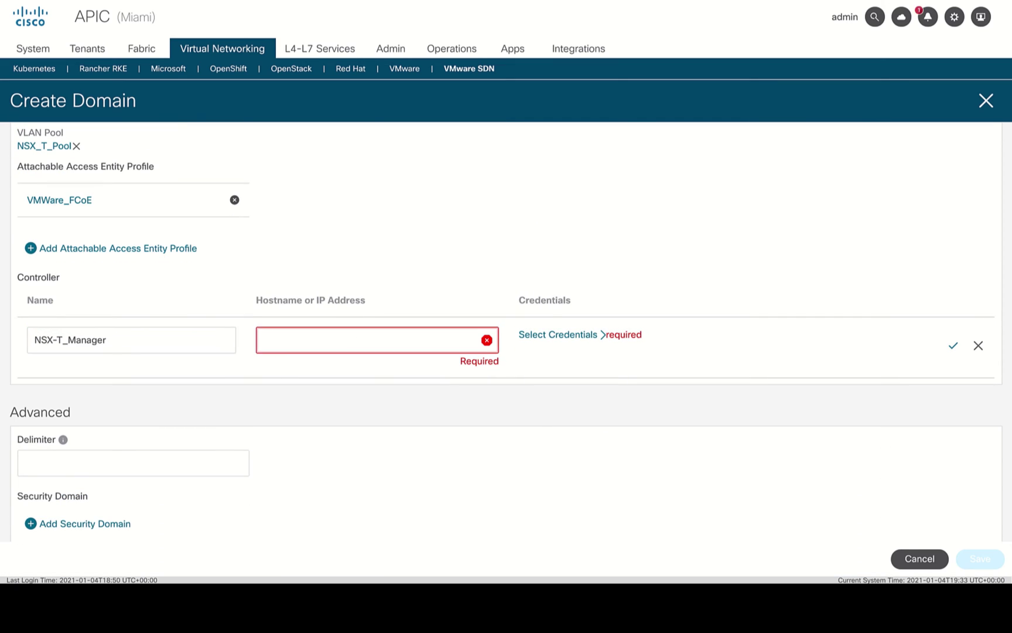
{"action": "type", "text": "ww-nsx-t.cisco.com"}
{"action": "left_click", "coordinate": [547, 338]}
{"action": "type", "text": "NSX_T"}
{"action": "left_click", "coordinate": [134, 368]}
{"action": "type", "text": "admin"}
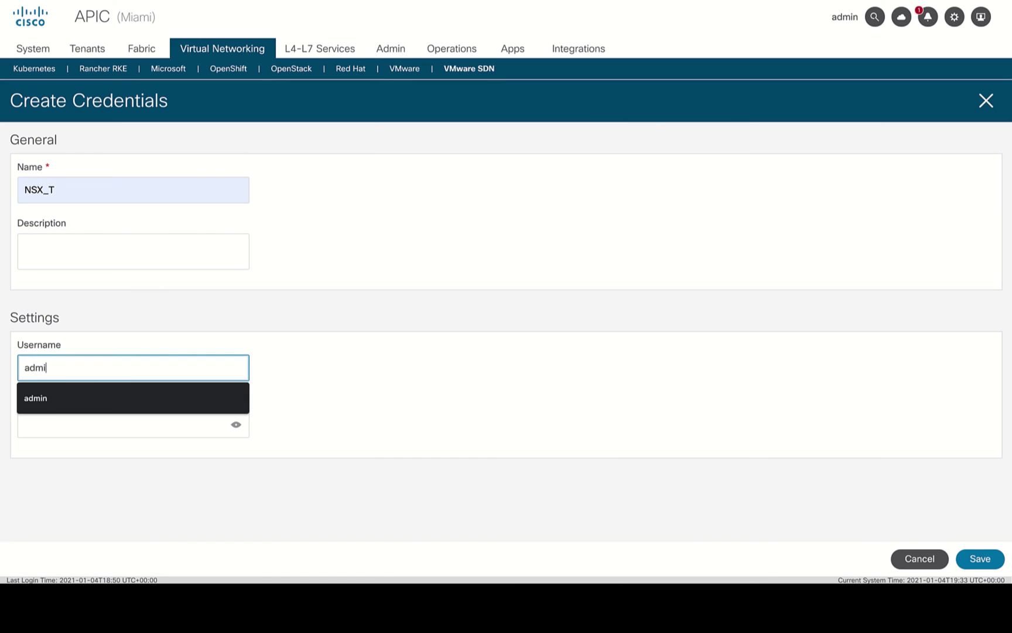
{"action": "key", "text": "Tab"}
{"action": "type", "text": "************"}
{"action": "left_click", "coordinate": [980, 560]}
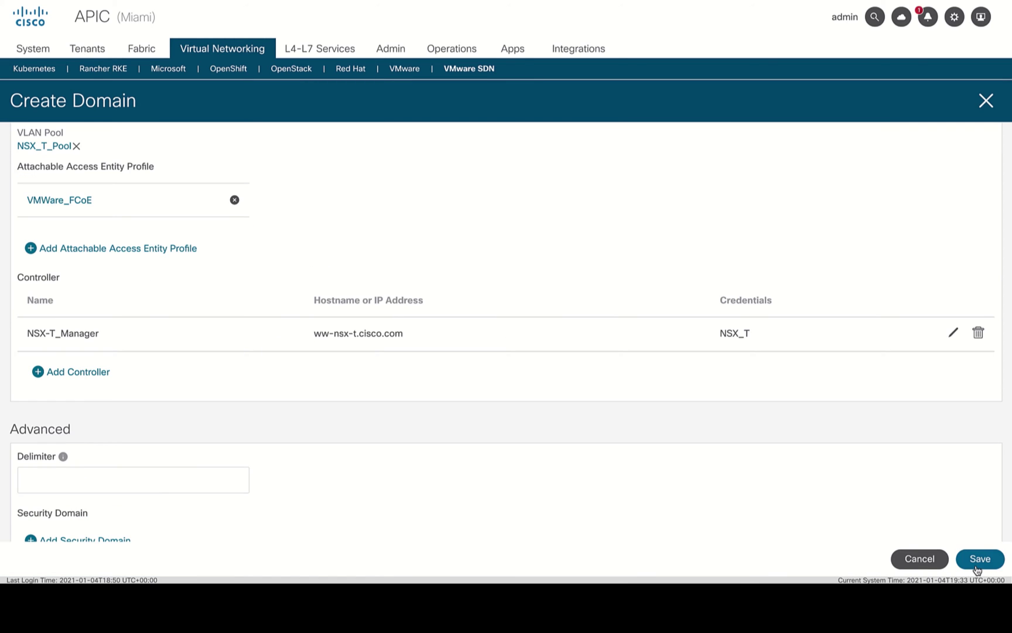
{"action": "left_click", "coordinate": [977, 562]}
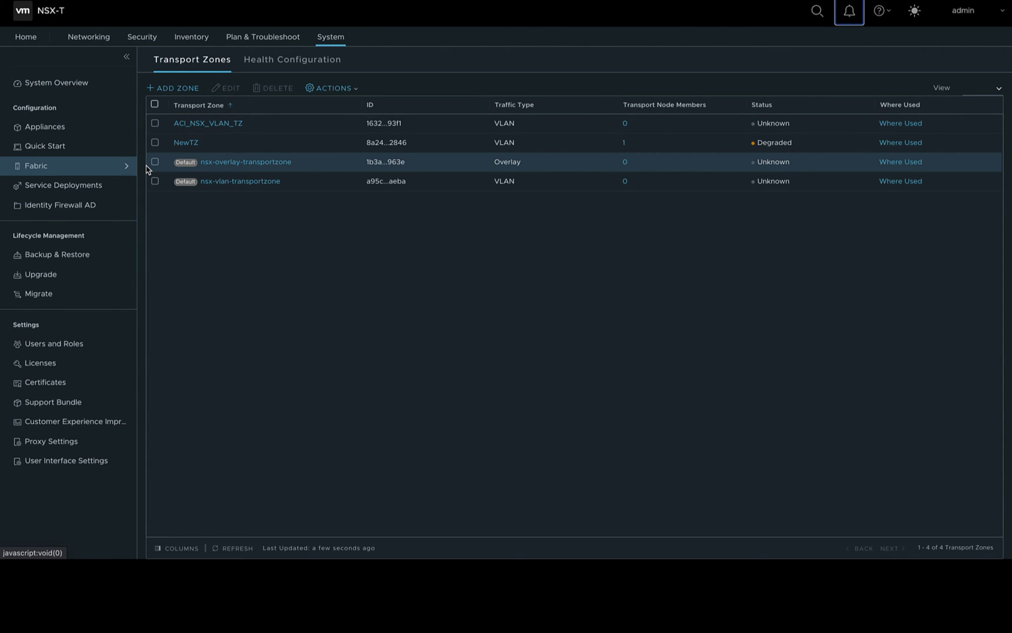
Expand NSX-T's Fabric settings to list transport zones, showing ACI_NSX_VLAN_TZ as a VLAN zone.
{"action": "left_click", "coordinate": [126, 166]}
Select host 10.96.4.73 under Miami_Vcenter and begin configuring NSX on it.
{"action": "left_click", "coordinate": [106, 195]}
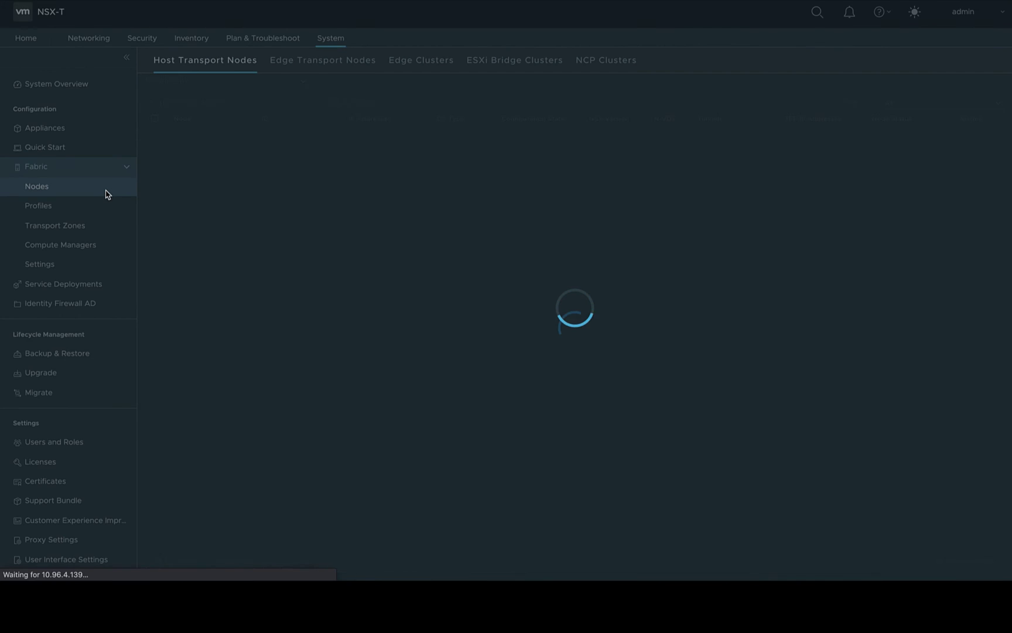
{"action": "left_click", "coordinate": [255, 81]}
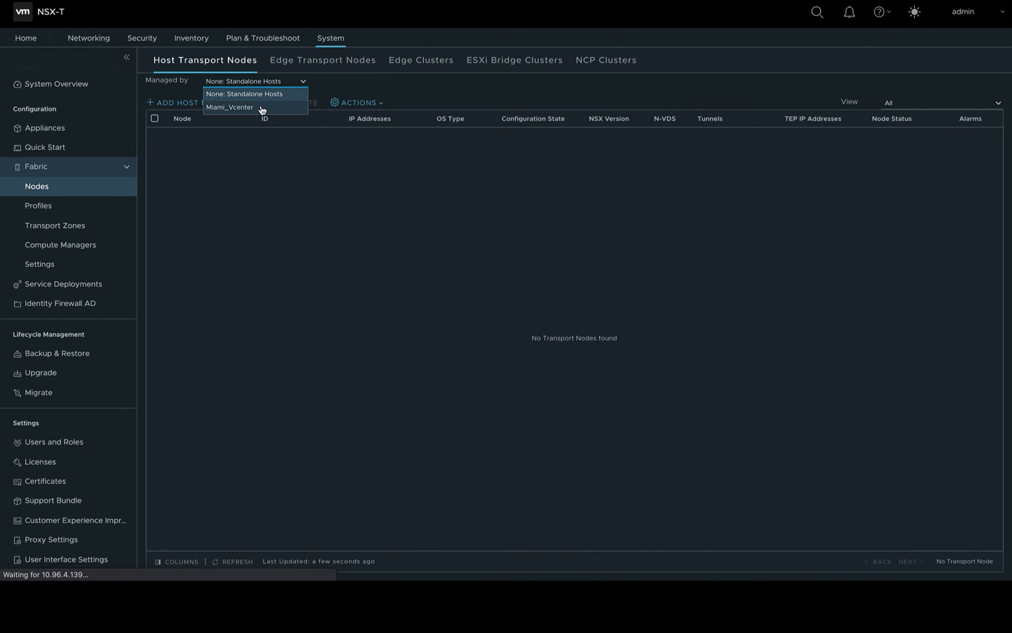
{"action": "left_click", "coordinate": [262, 108]}
{"action": "left_click", "coordinate": [181, 138]}
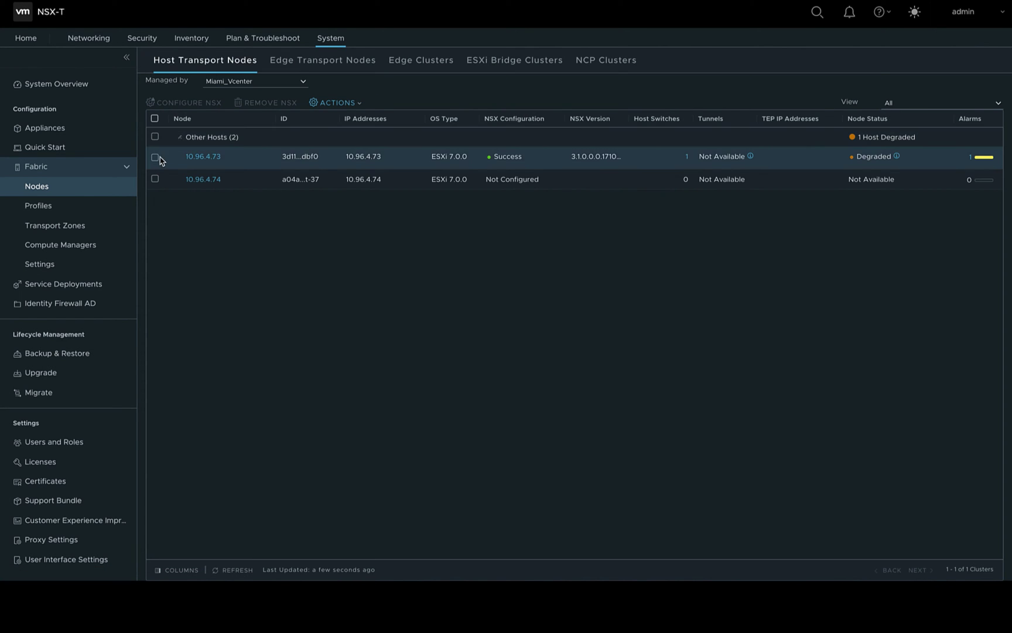
{"action": "left_click", "coordinate": [156, 157]}
{"action": "left_click", "coordinate": [198, 104]}
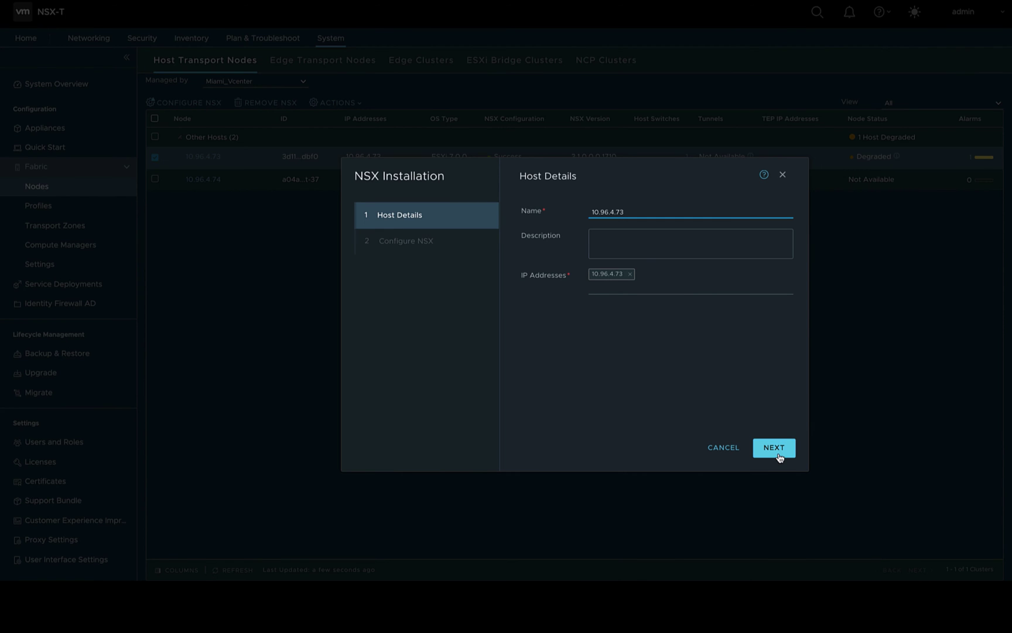
{"action": "left_click", "coordinate": [774, 448]}
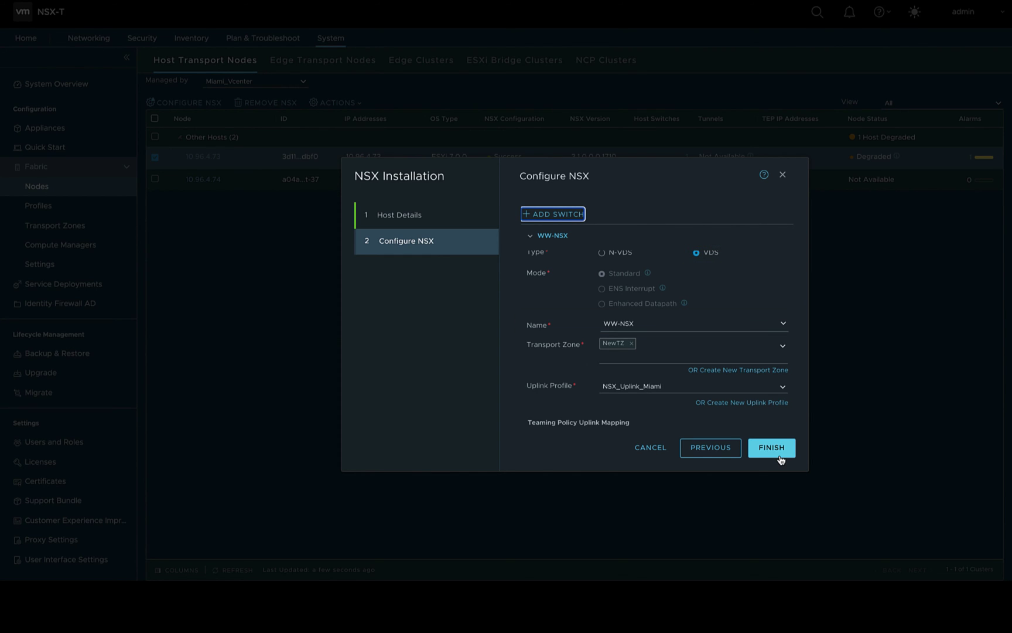
Replace NewTZ with ACI_NSX_VLAN_TZ as the transport zone and finish the installation.
{"action": "left_click", "coordinate": [632, 344]}
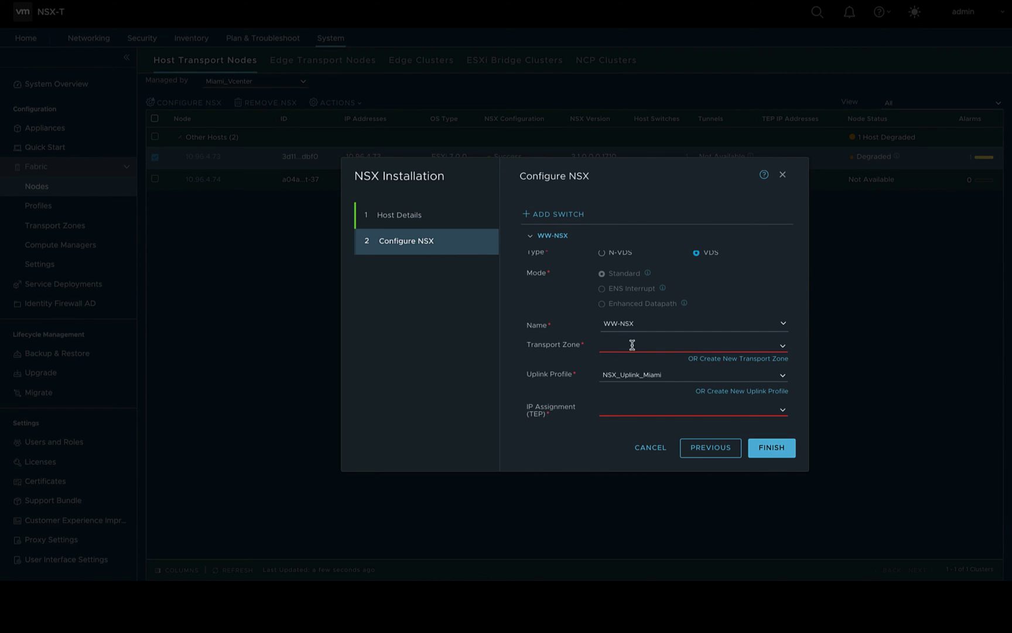
{"action": "left_click", "coordinate": [783, 347]}
{"action": "left_click", "coordinate": [779, 355]}
{"action": "left_click", "coordinate": [803, 356]}
{"action": "scroll", "coordinate": [779, 410], "scroll_direction": "down", "scroll_amount": 3}
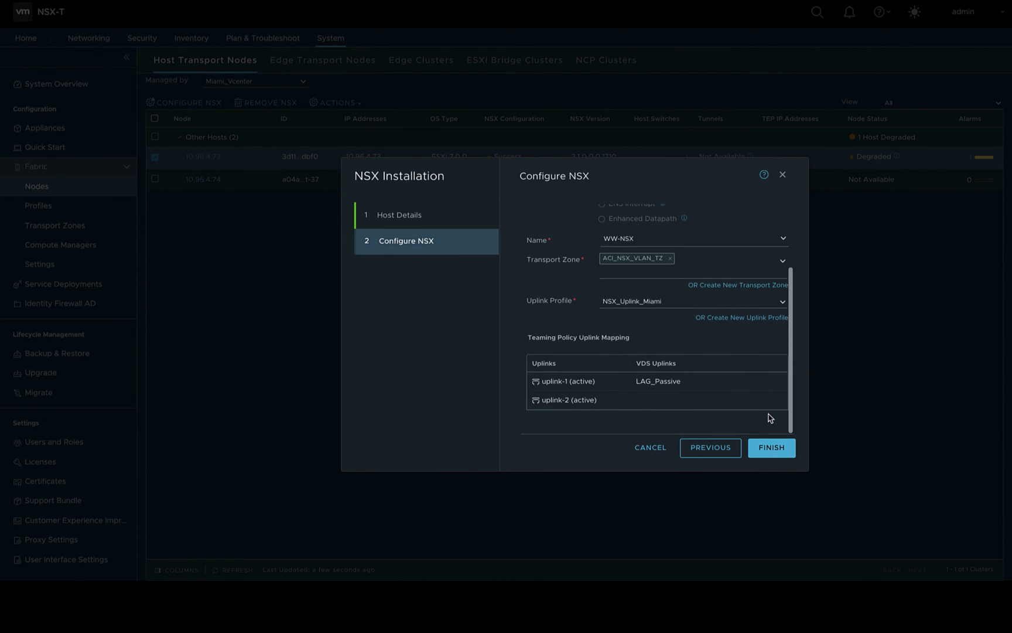
{"action": "left_click", "coordinate": [783, 451]}
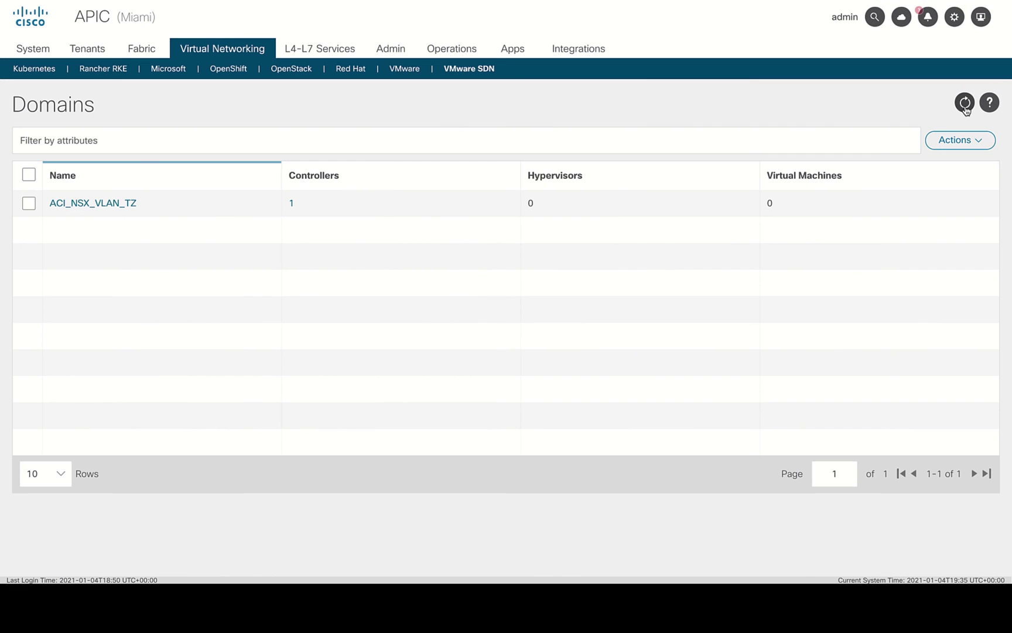
Refresh the domains and review ACI_NSX_VLAN_TZ's controllers, hypervisors and VMs, then return to Tenants.
{"action": "left_click", "coordinate": [965, 103]}
{"action": "left_click", "coordinate": [531, 204]}
{"action": "left_click", "coordinate": [994, 99]}
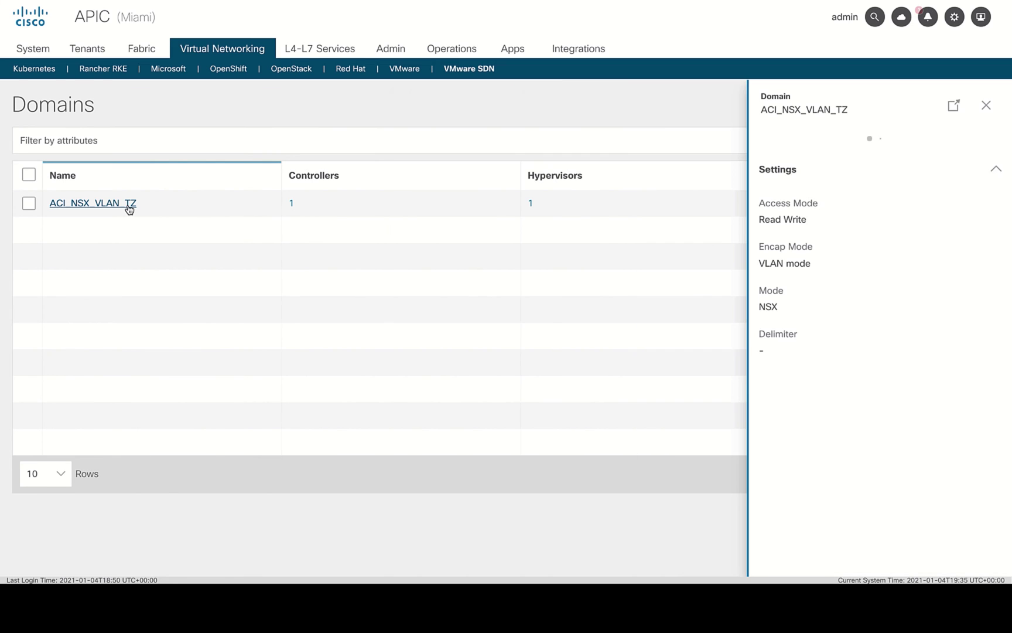
{"action": "left_click", "coordinate": [954, 105]}
{"action": "left_click", "coordinate": [121, 161]}
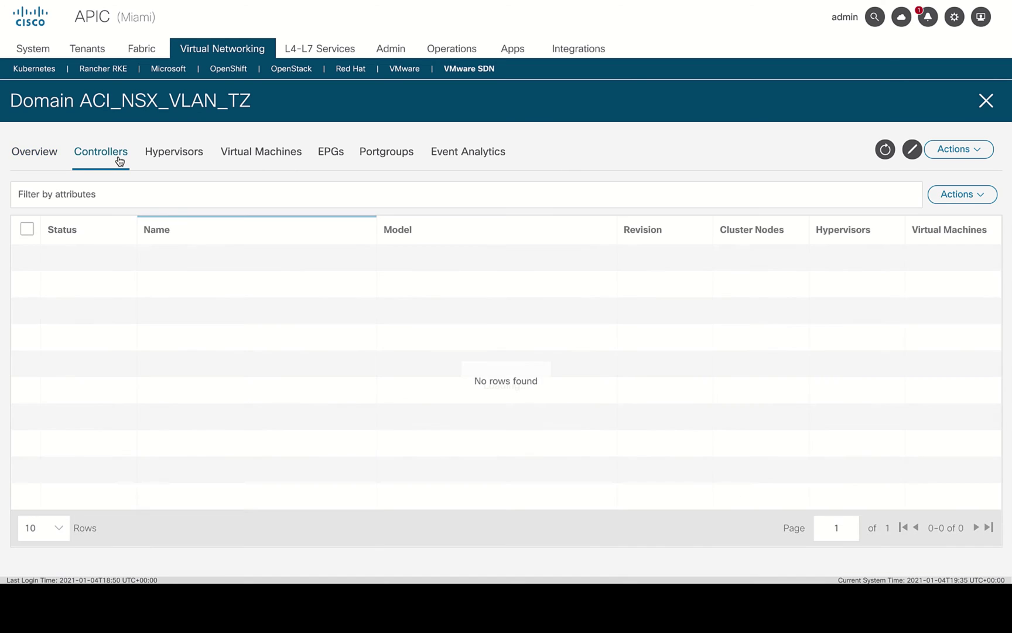
{"action": "left_click", "coordinate": [193, 162]}
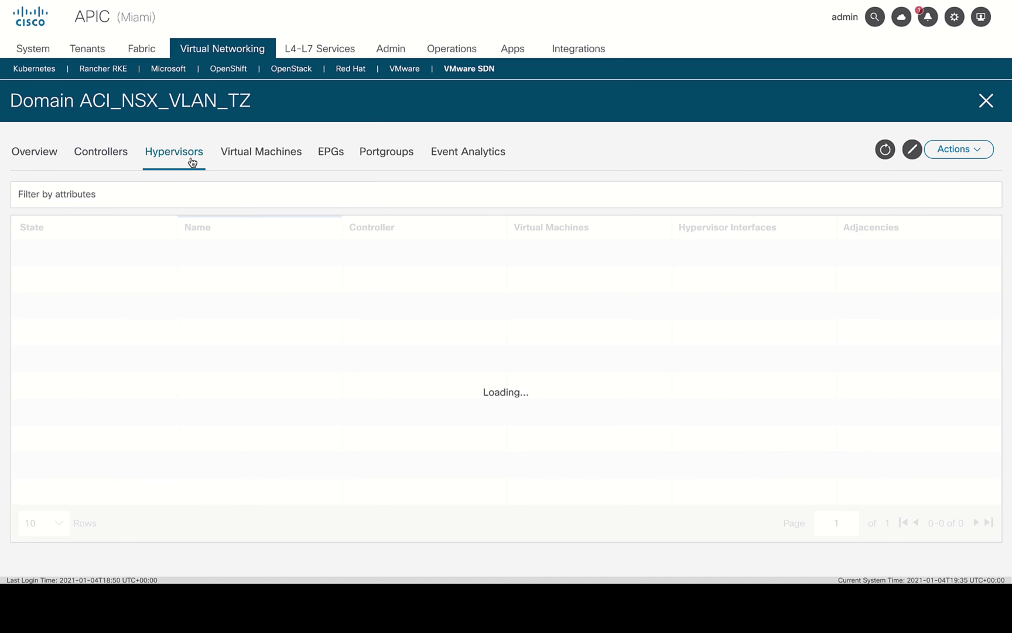
{"action": "left_click", "coordinate": [273, 163]}
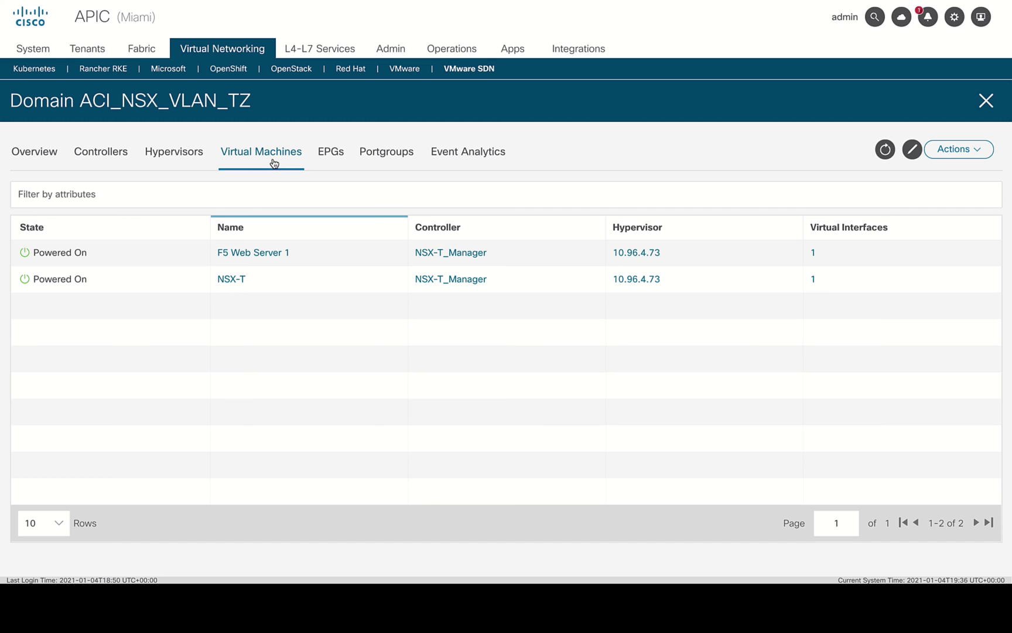
{"action": "left_click", "coordinate": [984, 102]}
{"action": "left_click", "coordinate": [87, 49]}
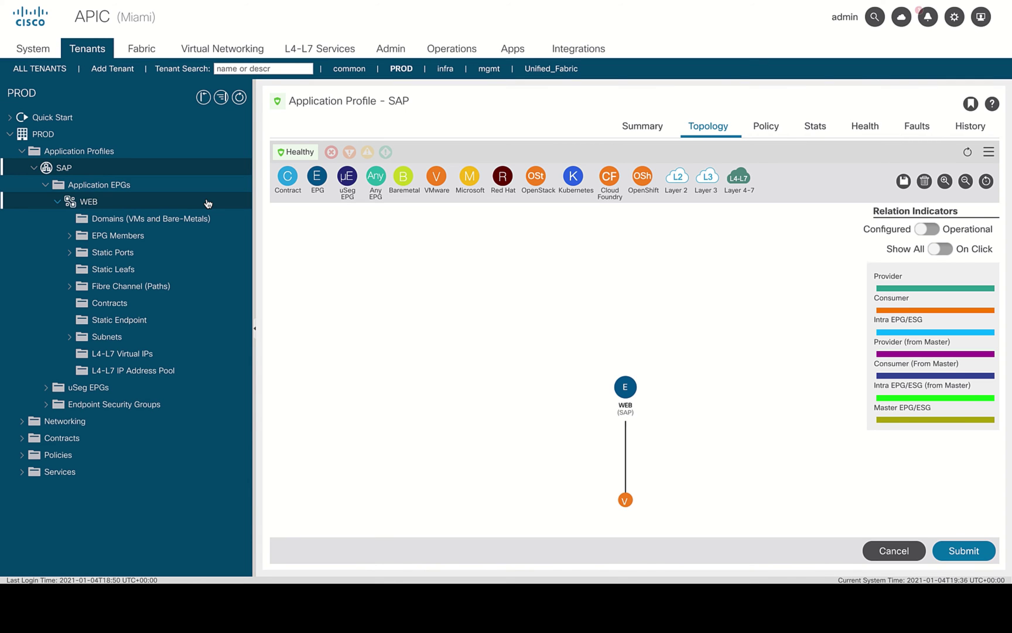
Select the WEB EPG to list its client end-points, both F5 web servers on vlan-2100.
{"action": "left_click", "coordinate": [208, 203]}
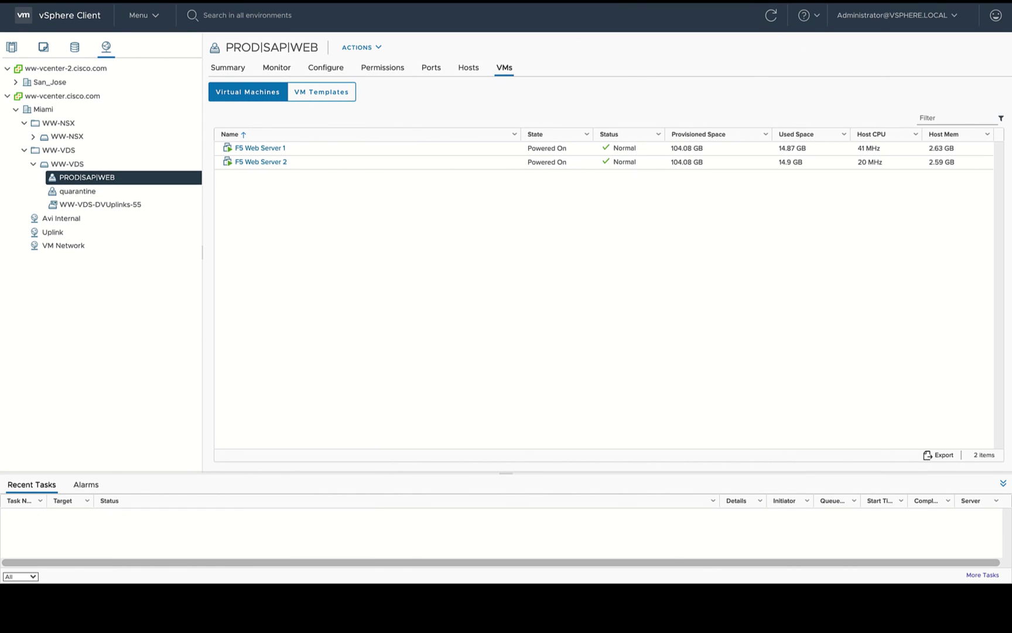
Expand WW-NSX in the Networking tree to show its quarantine and WW-NSX-DVUplinks-59 port groups.
{"action": "left_click", "coordinate": [33, 136]}
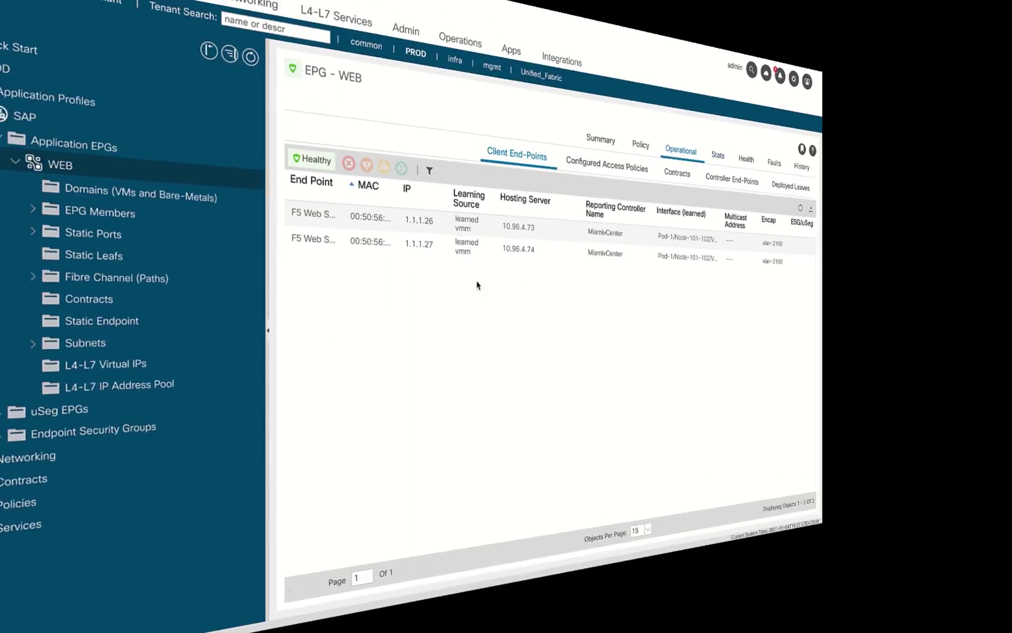
Under the WEB EPG's Domains, add ACI_NSX_VLAN_TZ as a VMM domain association and submit.
{"action": "left_click", "coordinate": [226, 222]}
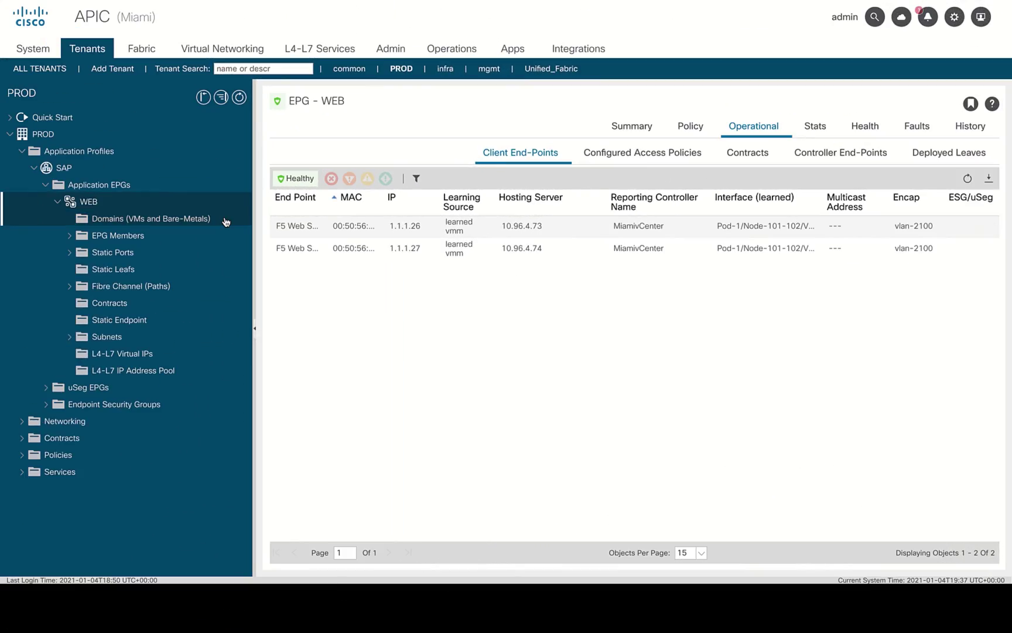
{"action": "left_click", "coordinate": [982, 124]}
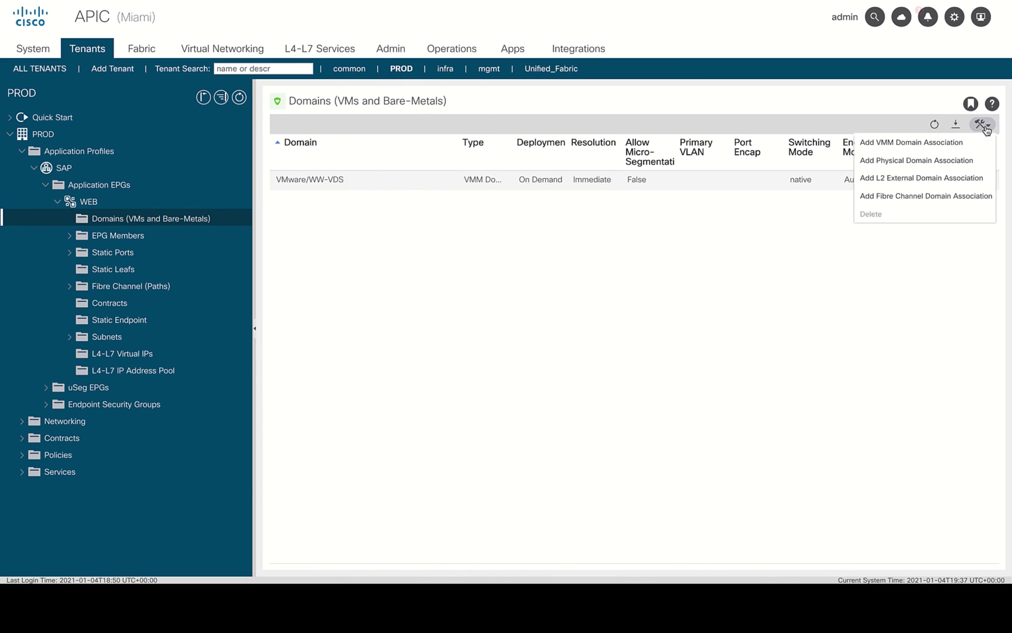
{"action": "left_click", "coordinate": [922, 141]}
{"action": "left_click", "coordinate": [522, 127]}
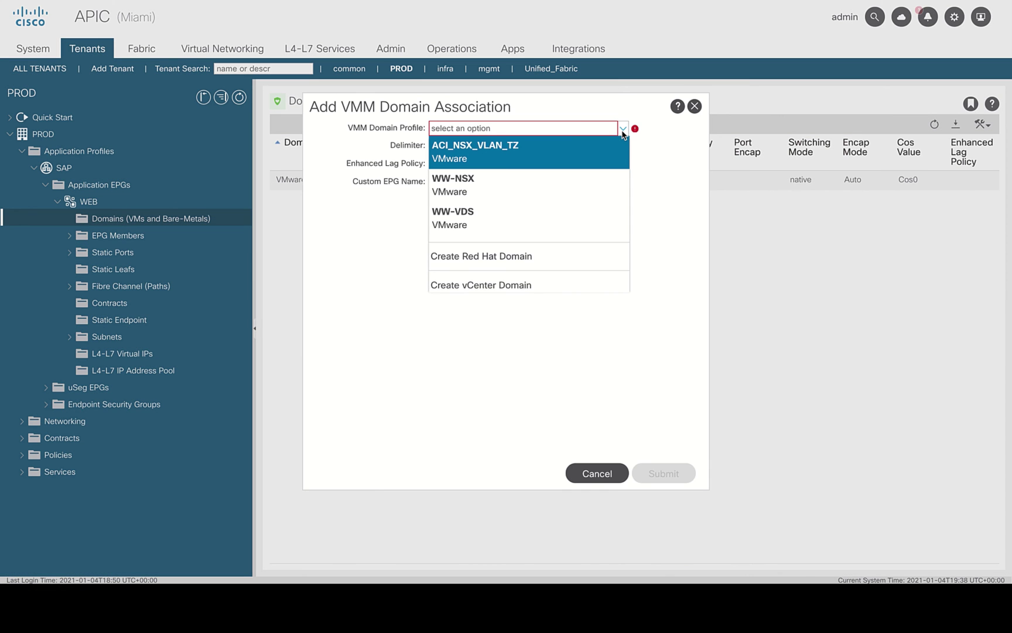
{"action": "left_click", "coordinate": [611, 148]}
{"action": "left_click", "coordinate": [656, 474]}
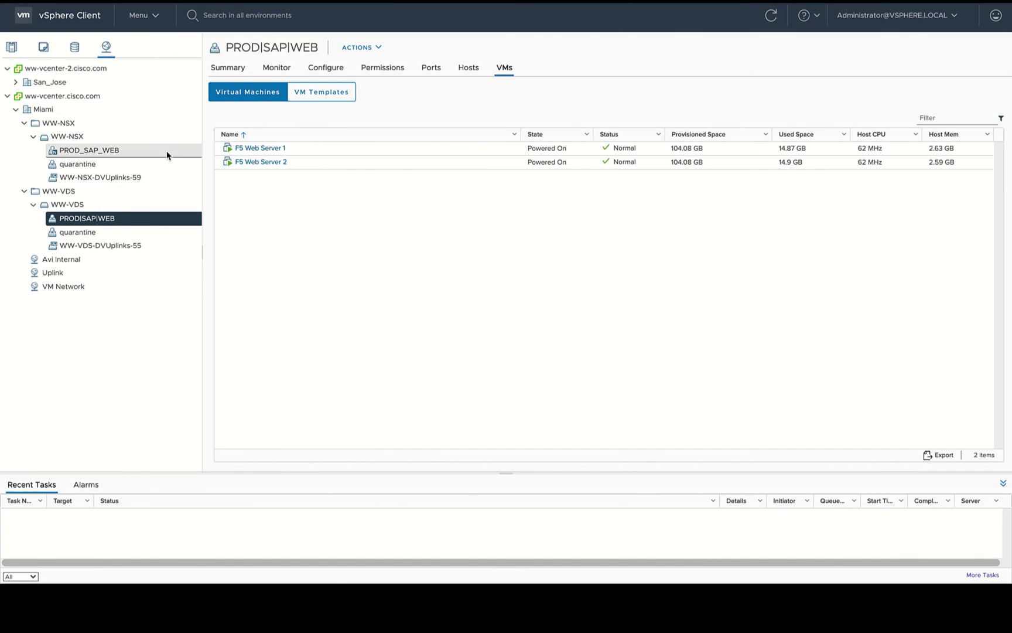
Check PROD_SAP_WEB's summary, then switch F5 Web Server 1's Network adapter 1 to PROD_SAP_WEB.
{"action": "left_click", "coordinate": [170, 153]}
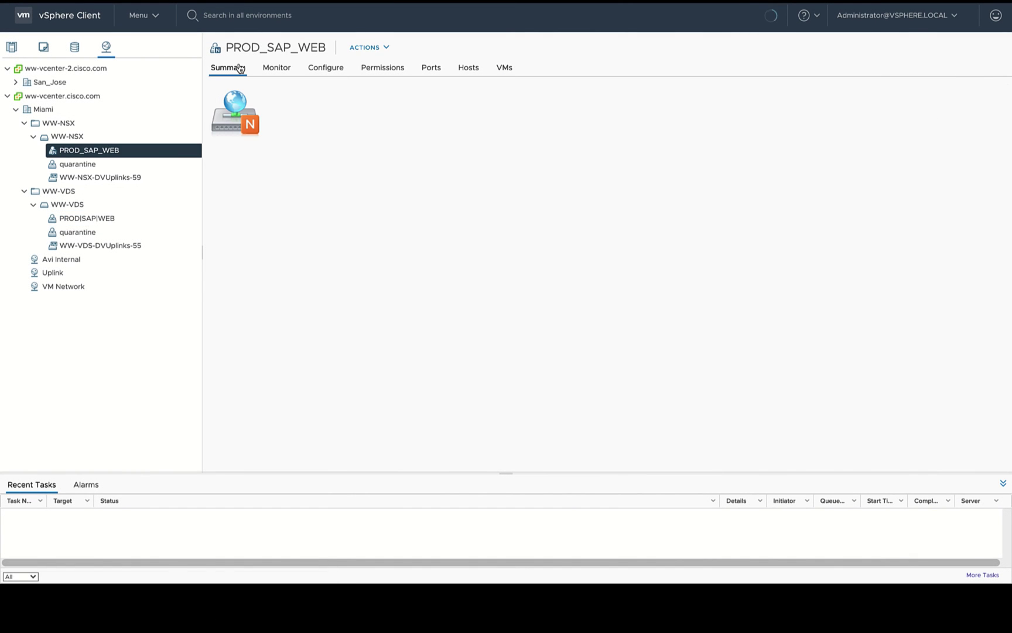
{"action": "left_click", "coordinate": [8, 48]}
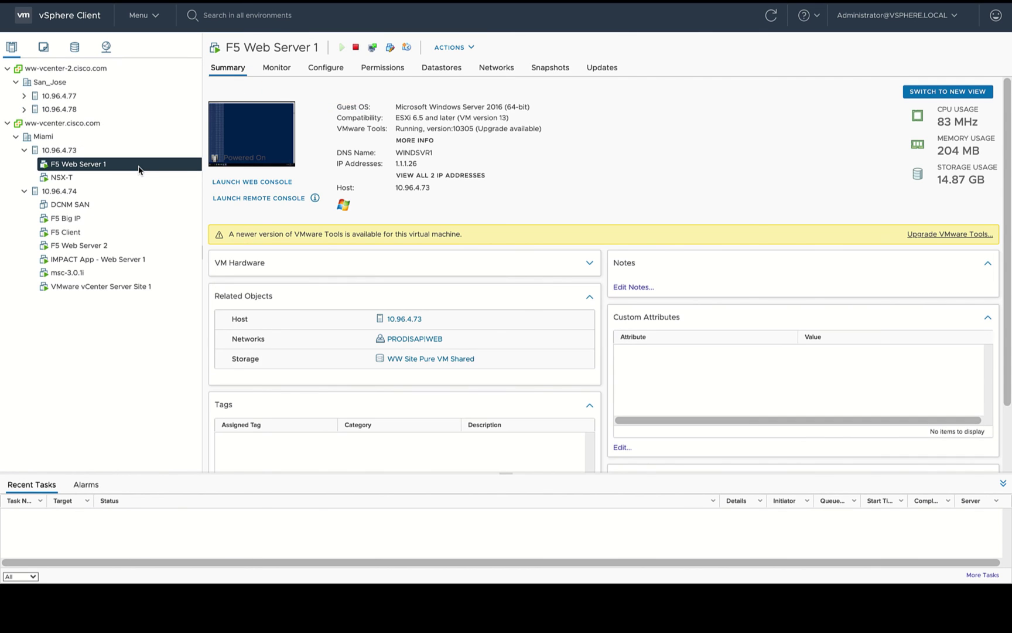
{"action": "right_click", "coordinate": [140, 165]}
{"action": "left_click", "coordinate": [193, 401]}
{"action": "left_click", "coordinate": [534, 284]}
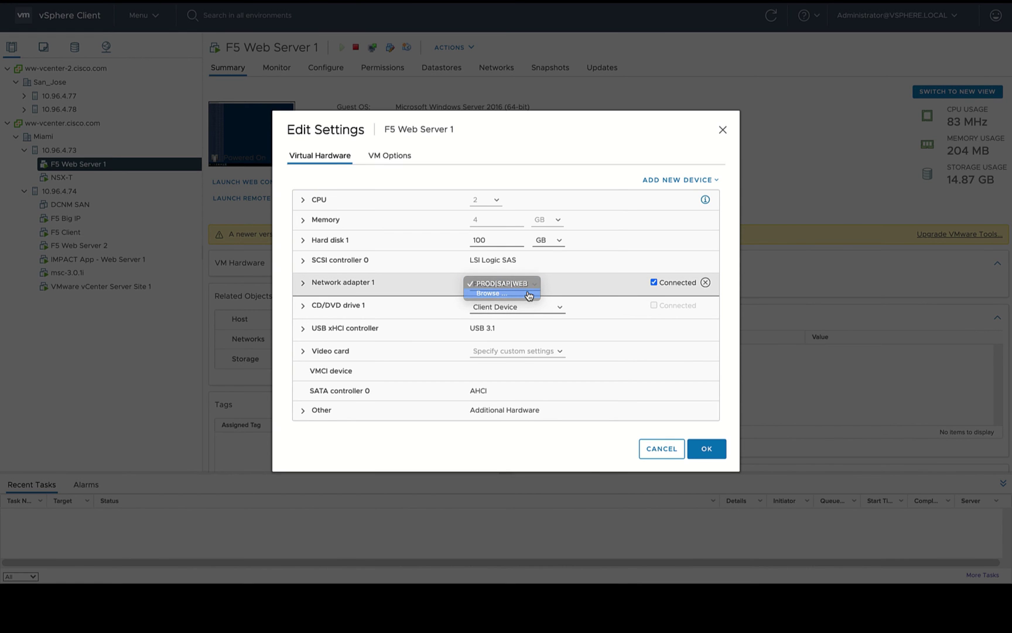
{"action": "left_click", "coordinate": [528, 292]}
{"action": "left_click", "coordinate": [498, 250]}
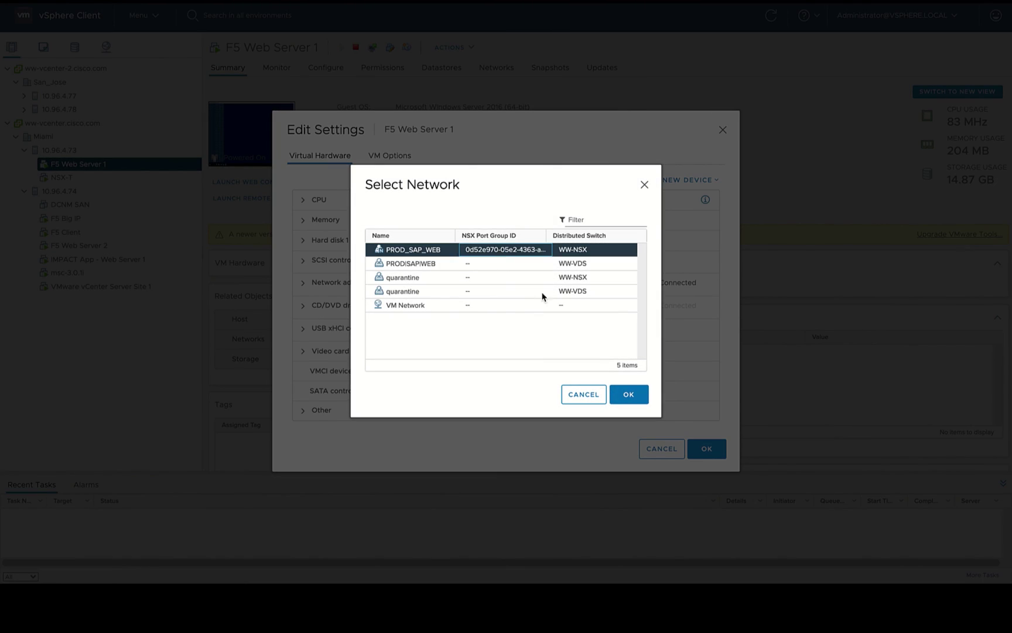
{"action": "left_click", "coordinate": [638, 396]}
{"action": "left_click", "coordinate": [707, 448]}
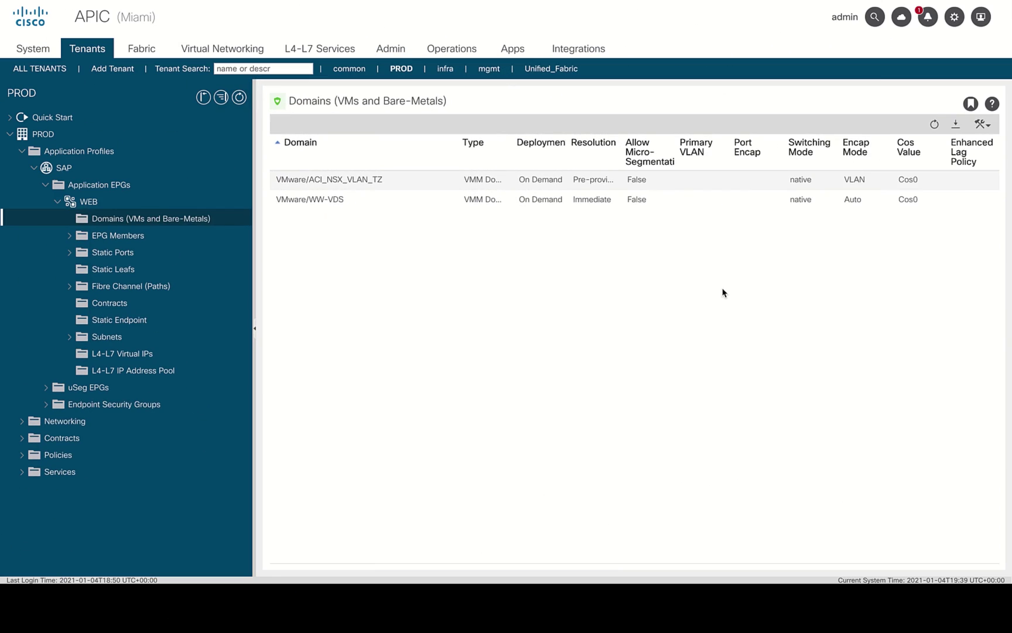
Show the operational status details of the WEB EPG's domains in APIC.
{"action": "left_click", "coordinate": [749, 133]}
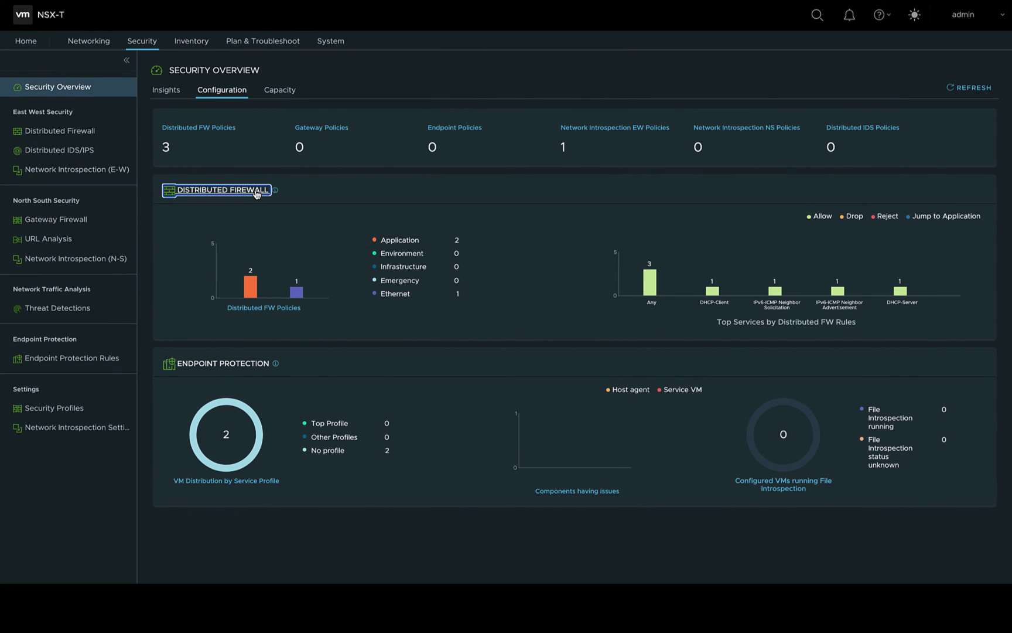
Set the Deny ICMP rule under MyPolicy in the Distributed Firewall to Drop.
{"action": "left_click", "coordinate": [256, 191]}
{"action": "left_click", "coordinate": [171, 223]}
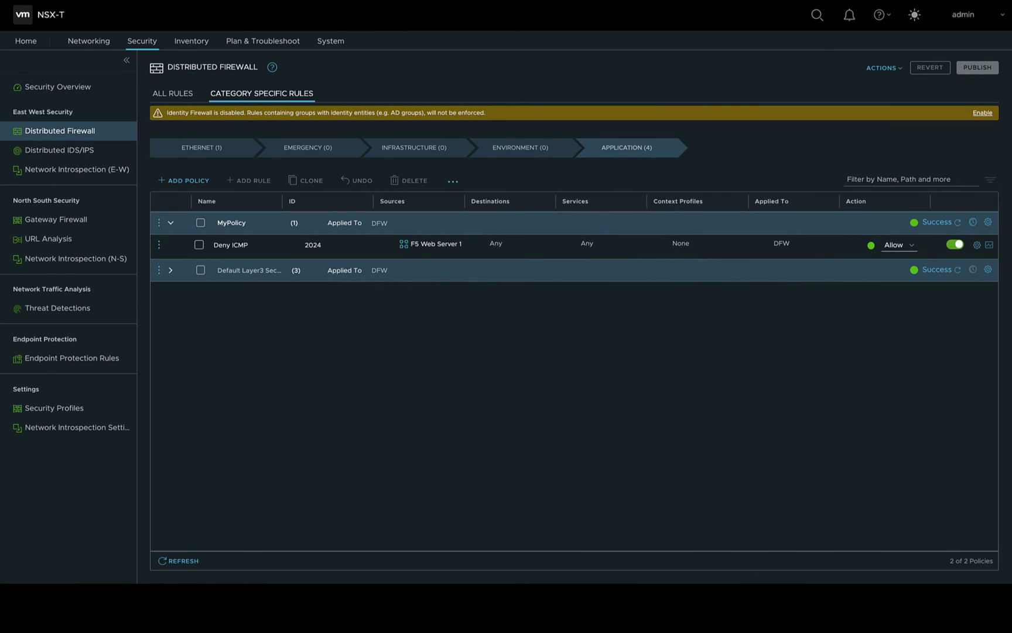
{"action": "left_click", "coordinate": [896, 245]}
{"action": "left_click", "coordinate": [906, 258]}
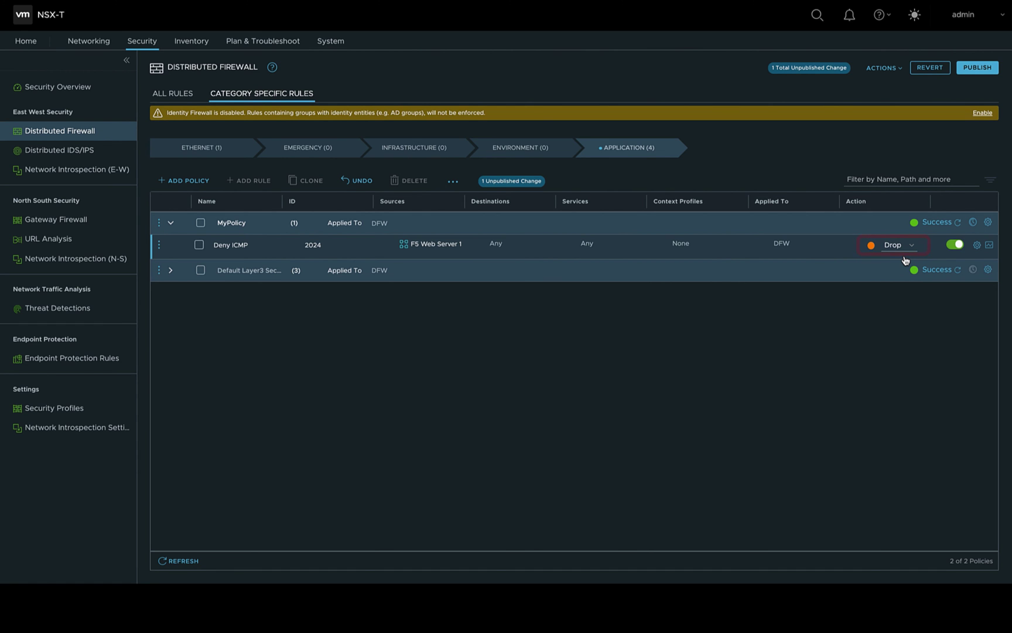
Publish the Drop rule, then set Deny ICMP back to Allow and republish so pings resume.
{"action": "left_click", "coordinate": [978, 68]}
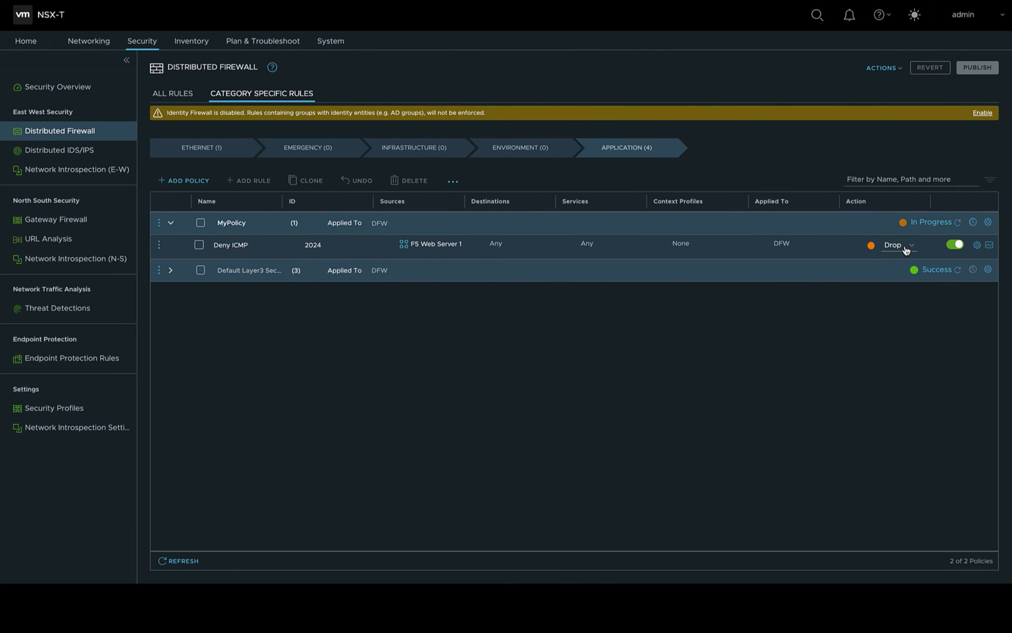
{"action": "left_click", "coordinate": [868, 251]}
{"action": "left_click", "coordinate": [897, 235]}
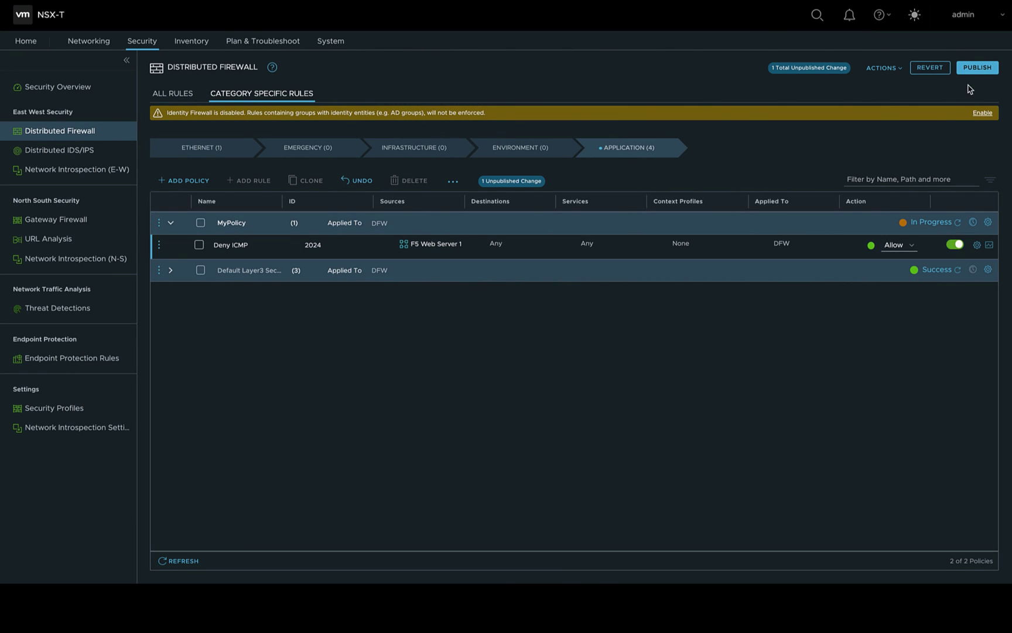
{"action": "left_click", "coordinate": [978, 68]}
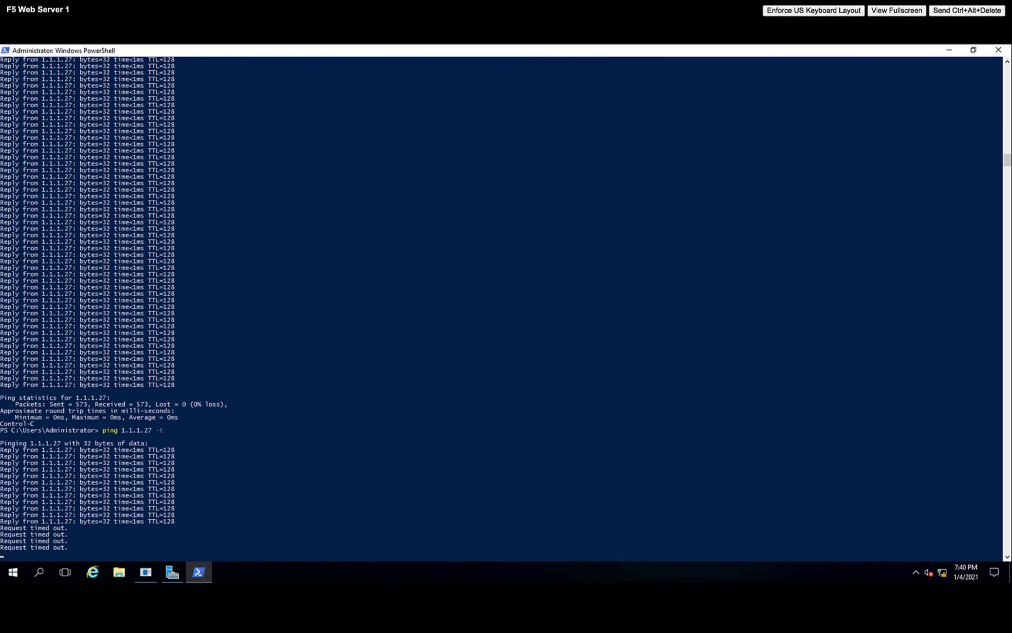
{"action": "key", "text": "Escape"}
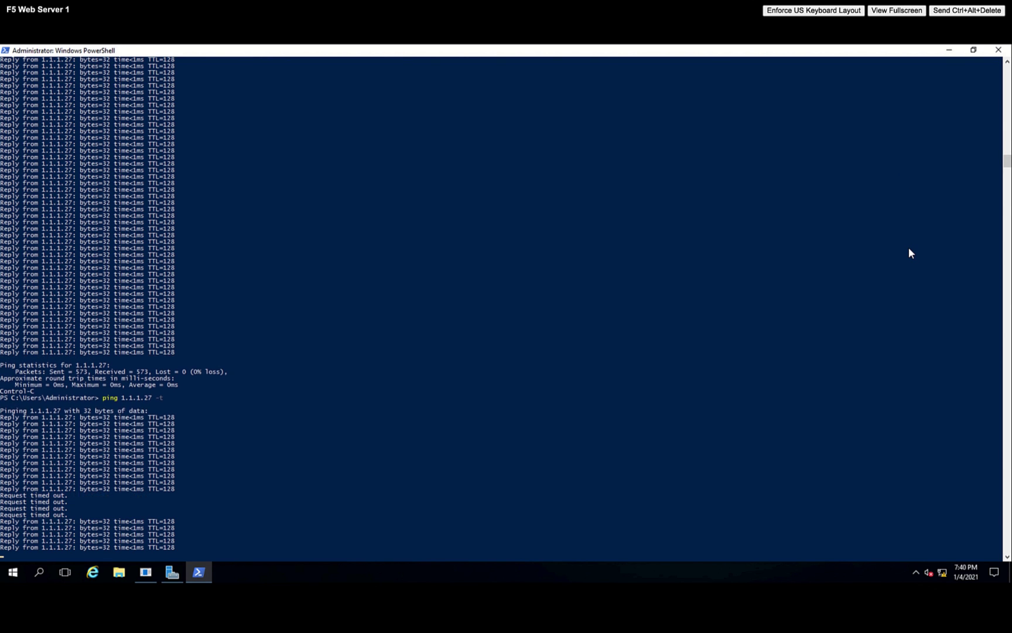